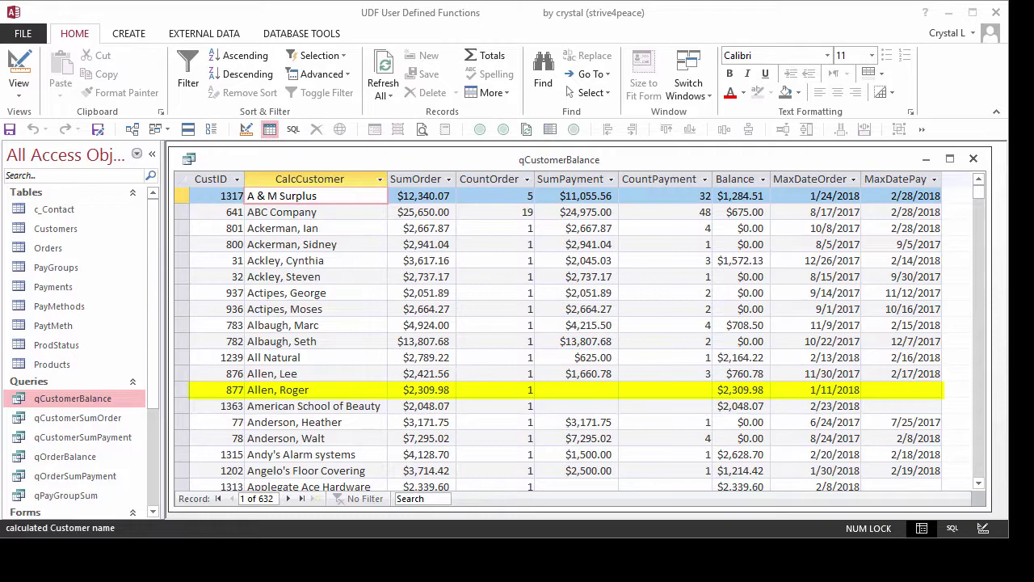
# - Open the VBA editor for this database and show an empty Immediate window ready for input
pyautogui.scroll(-15, 980, 453)
pyautogui.scroll(-15, 980, 453)
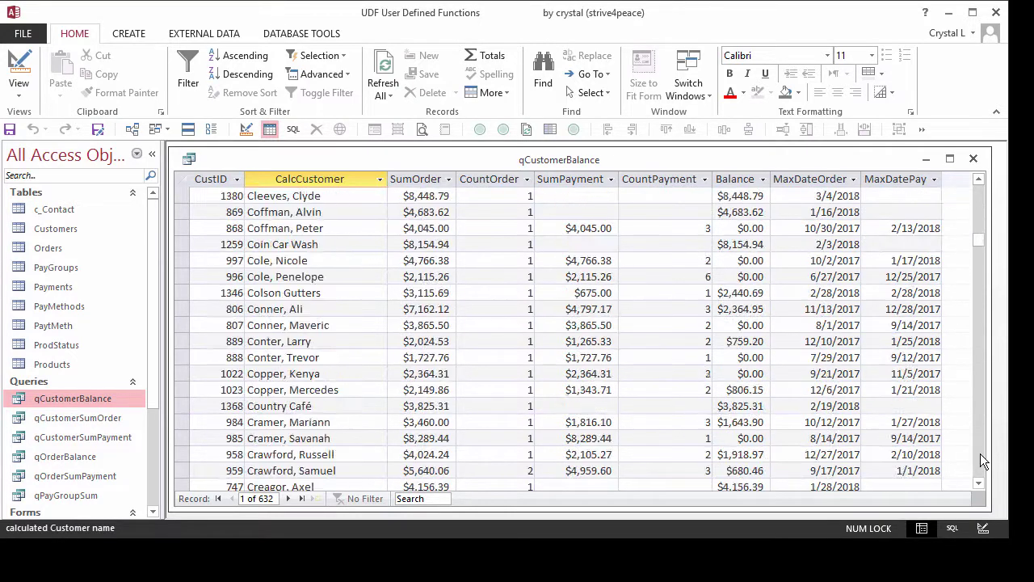
pyautogui.scroll(-15, 980, 453)
pyautogui.scroll(-10, 981, 454)
pyautogui.scroll(-10, 981, 455)
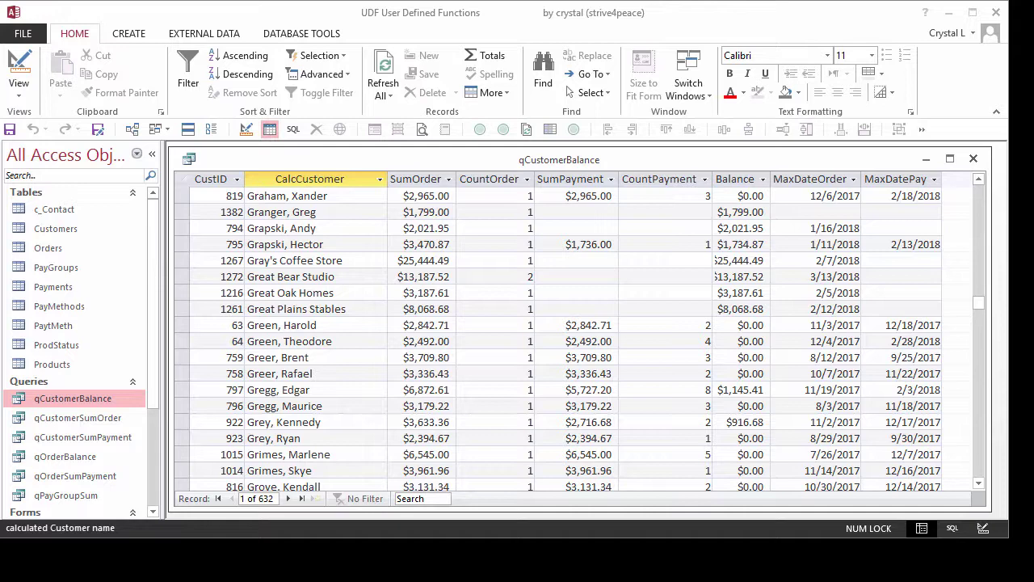
pyautogui.hotkey('alt', 'F11')
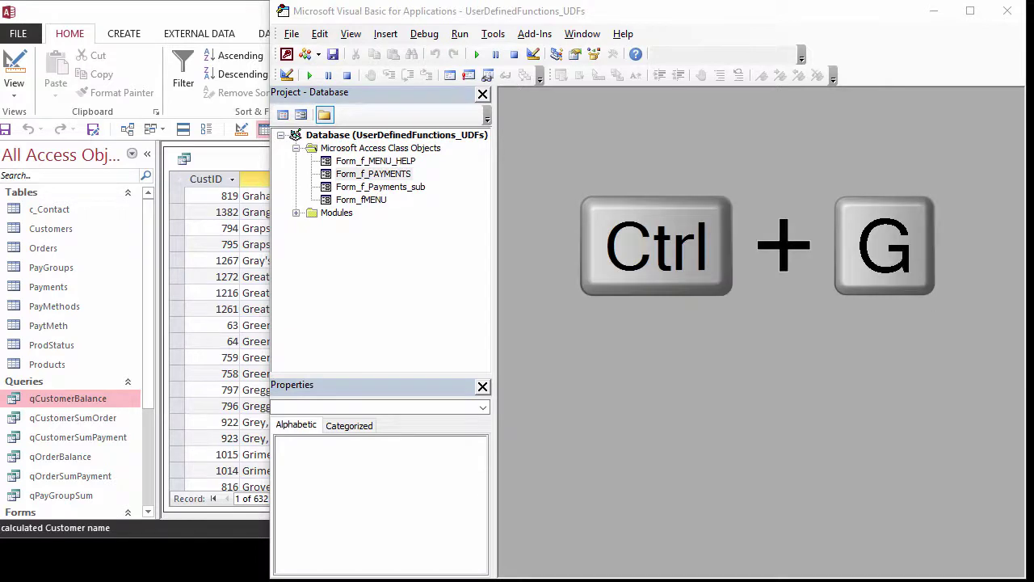
pyautogui.hotkey('ctrl', 'g')
pyautogui.click(479, 228)
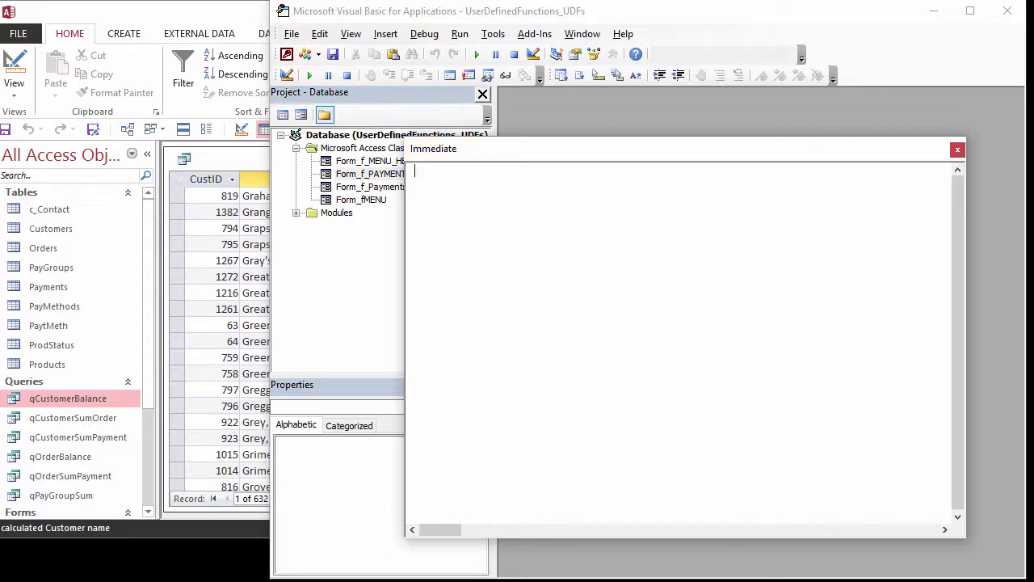
# - Evaluate ?date, ?now and ?cdbl(now), showing the current moment as 43148.5621296296
pyautogui.write('?date')
pyautogui.press('Return')
pyautogui.write('?no')
pyautogui.write('w')
pyautogui.press('Return')
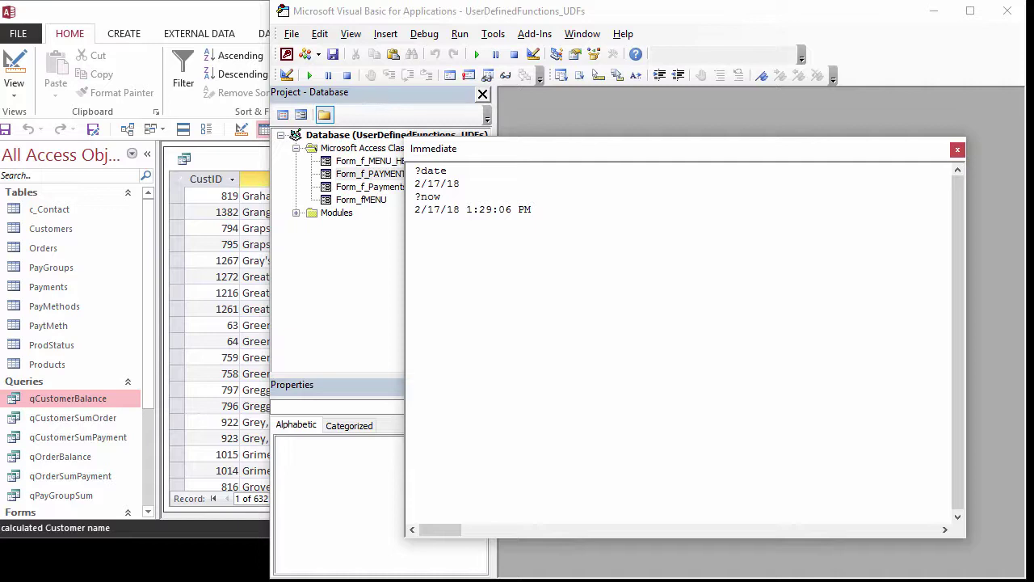
pyautogui.write('?')
pyautogui.write('cdbl')
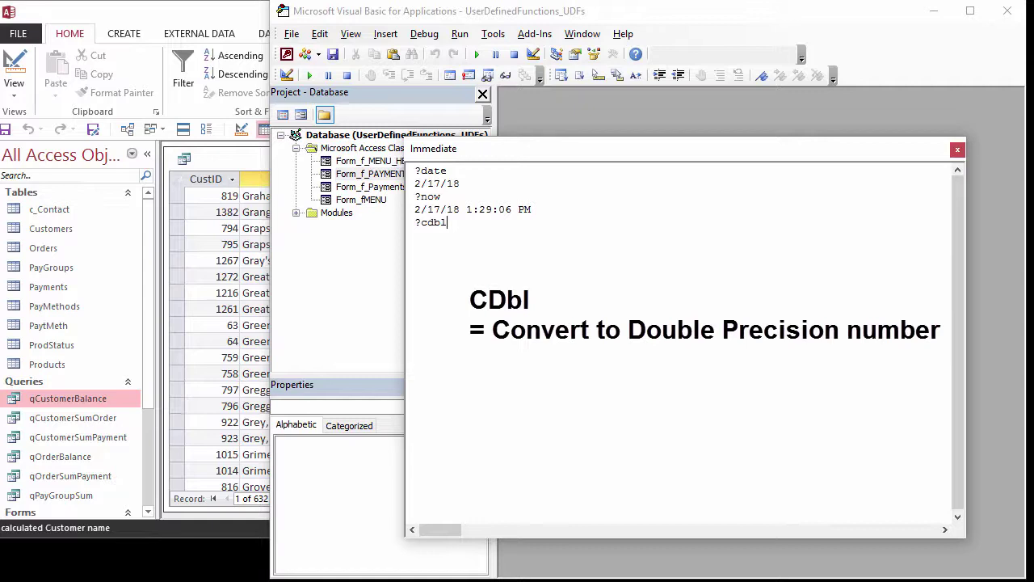
pyautogui.write('(now')
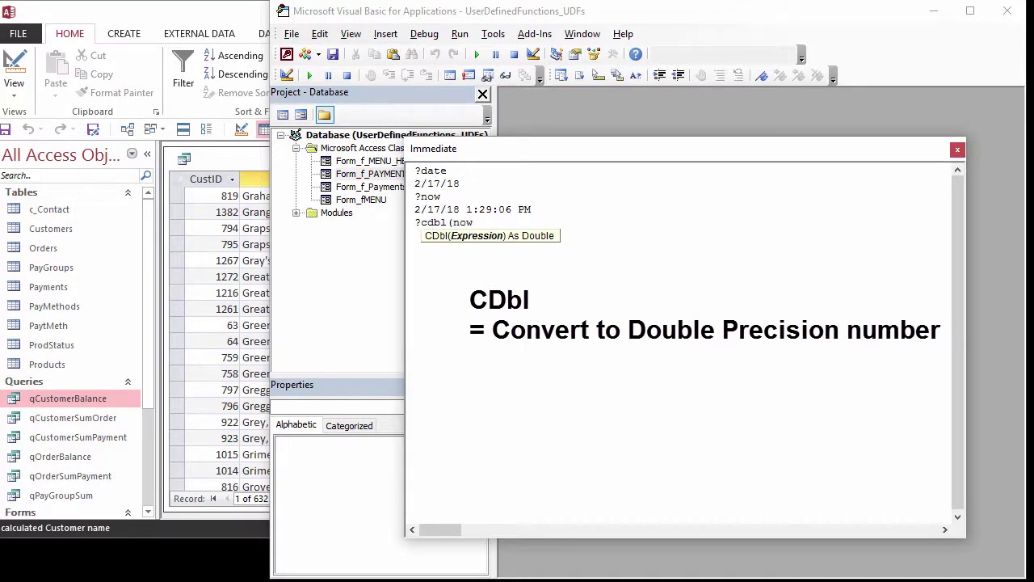
pyautogui.write(')')
pyautogui.press('Return')
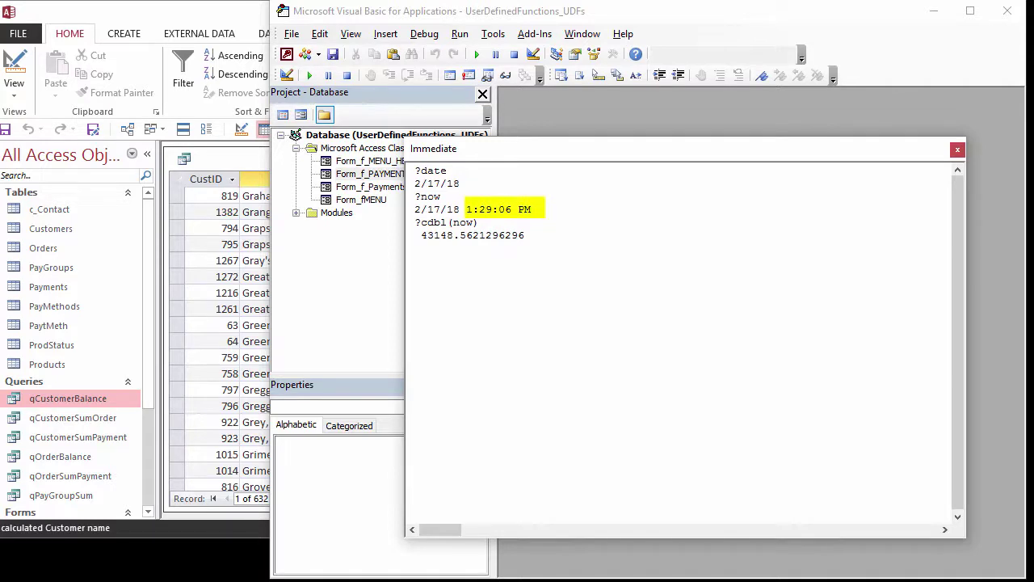
# - Multiply the day fraction .5621296296 by 24 to get 13.4911111104 hours
pyautogui.click(453, 235)
pyautogui.keyDown('shift'); pyautogui.click(543, 235); pyautogui.keyUp('shift')
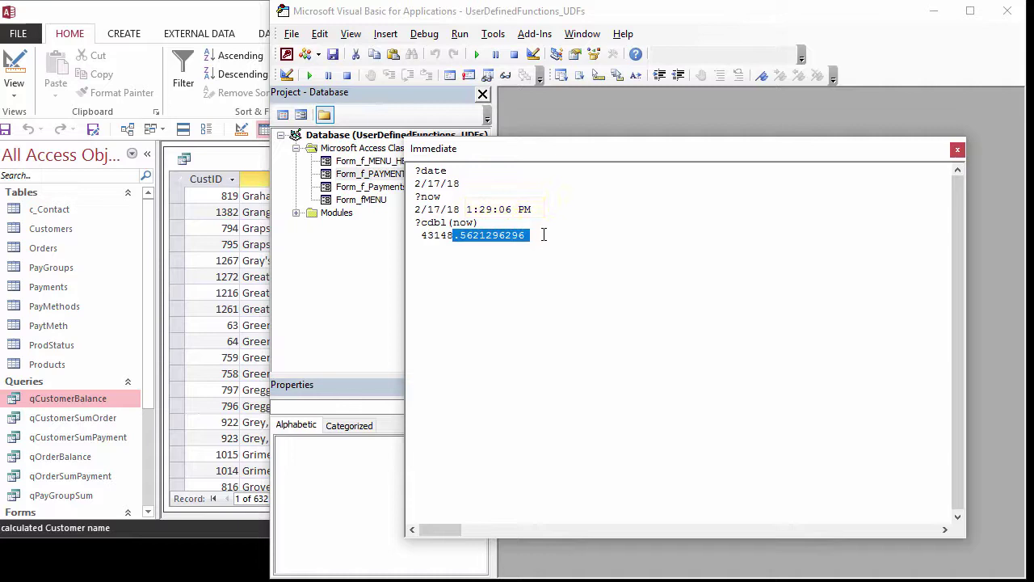
pyautogui.click(510, 258)
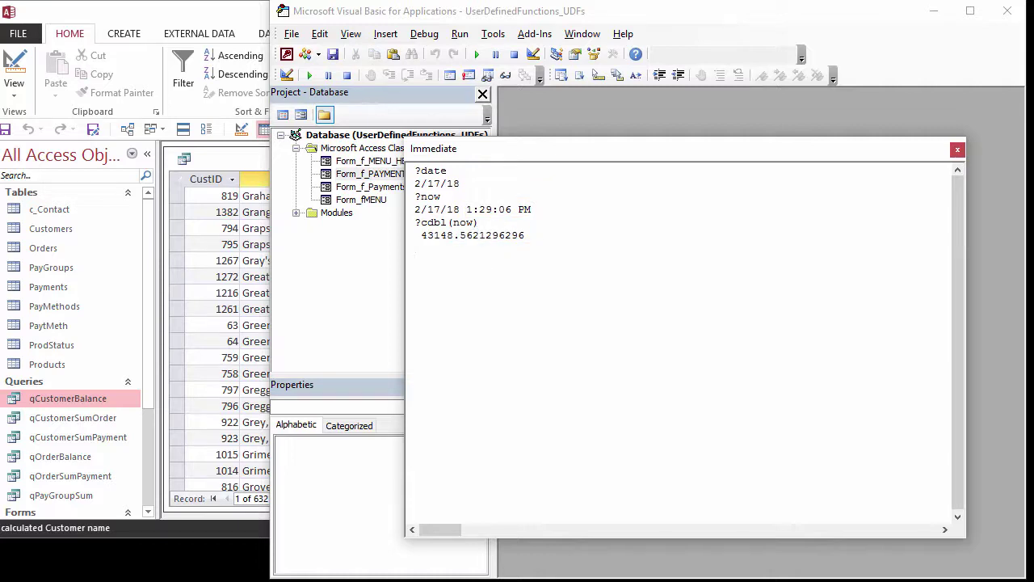
pyautogui.write('?')
pyautogui.write('.5621296296')
pyautogui.write('* 24')
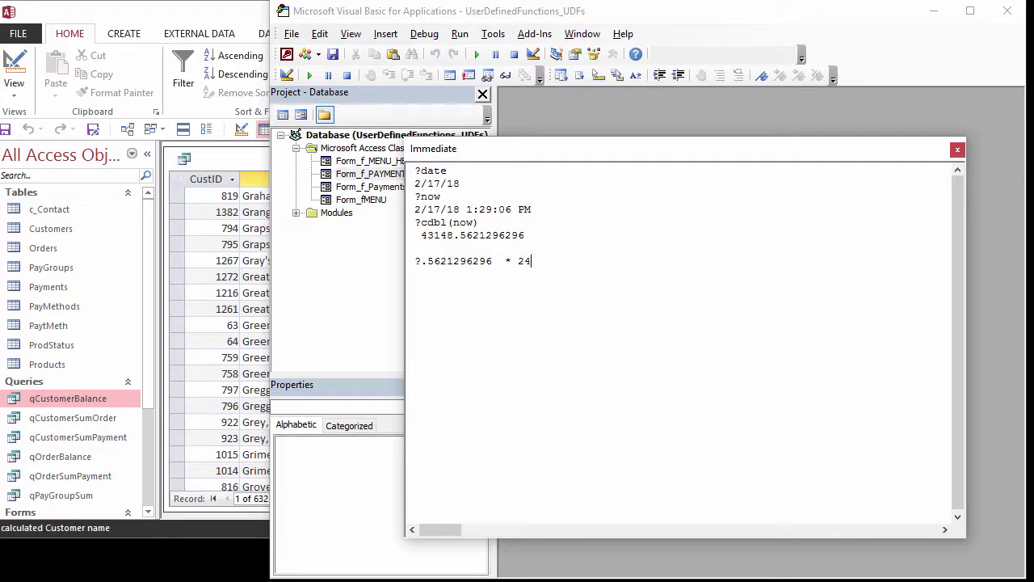
pyautogui.press('Return')
# - Multiply the leftover .4911111104 hours by 60 to get 29.466666624 minutes
pyautogui.moveTo(434, 273); pyautogui.dragTo(511, 275)
pyautogui.hotkey('ctrl', 'c')
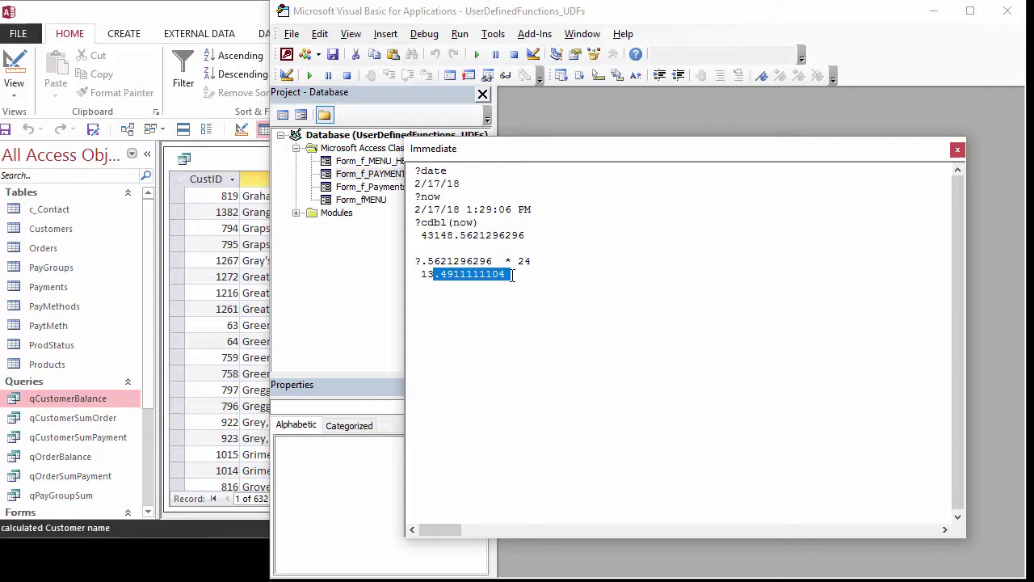
pyautogui.click(442, 313)
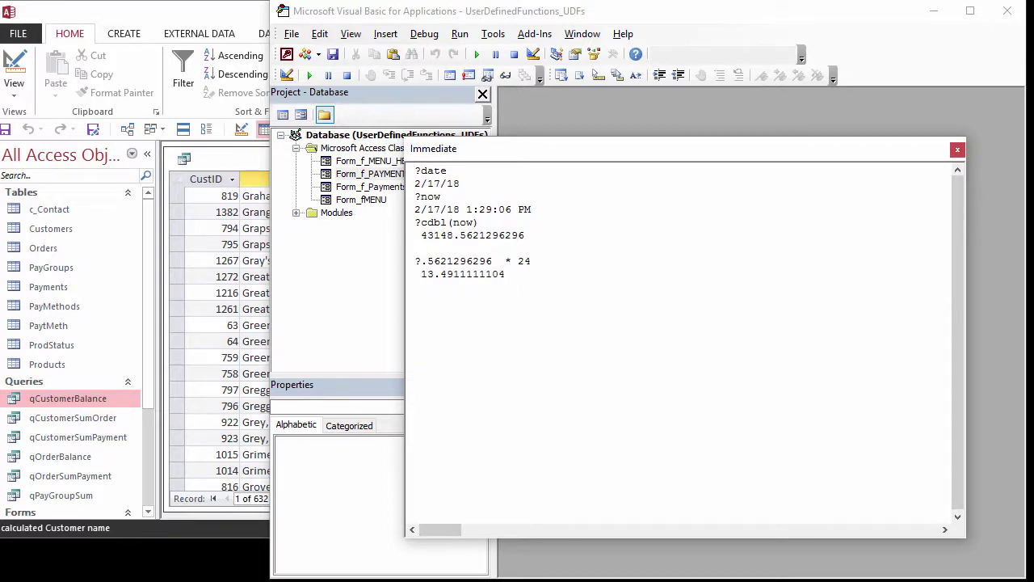
pyautogui.write('?')
pyautogui.hotkey('ctrl', 'v')
pyautogui.write('*60')
pyautogui.press('Return')
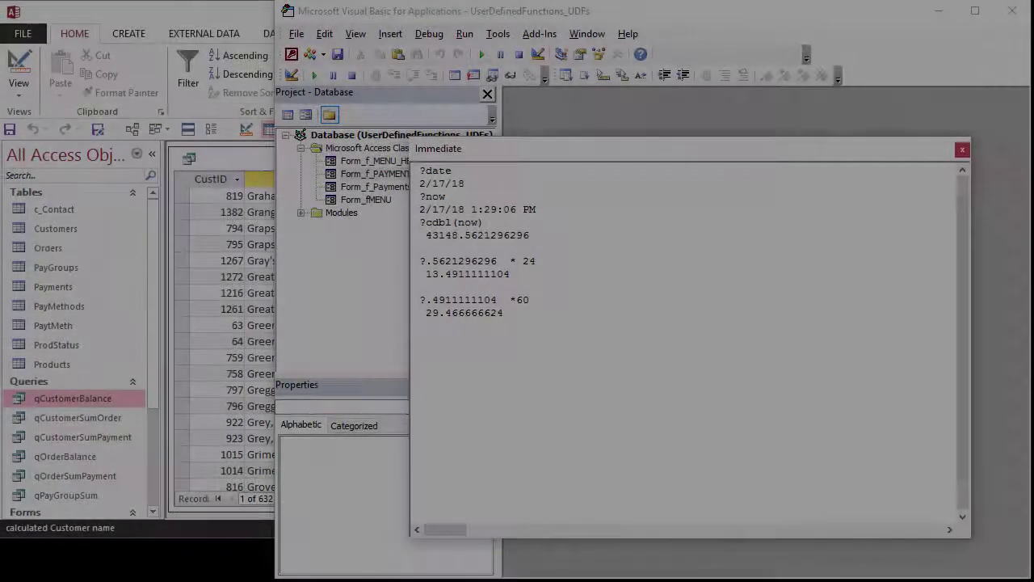
# - Evaluate CDate(1), ?cdate(0) and ?format(0, "d-mmm-yy"), showing 12/31/1899, 12:00:00 AM and 30-Dec-99
pyautogui.write('CD')
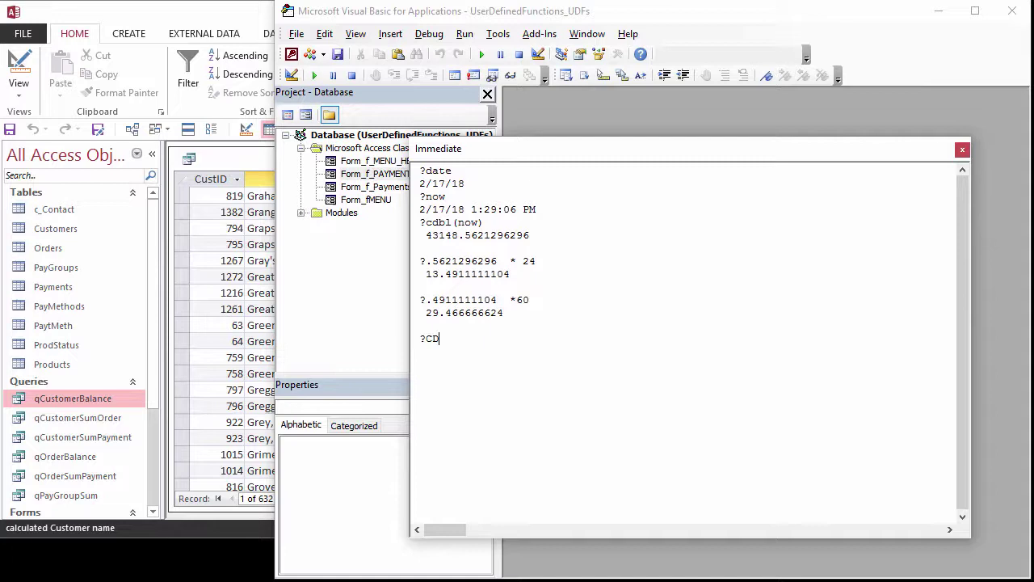
pyautogui.write('ate(1)')
pyautogui.press('Return')
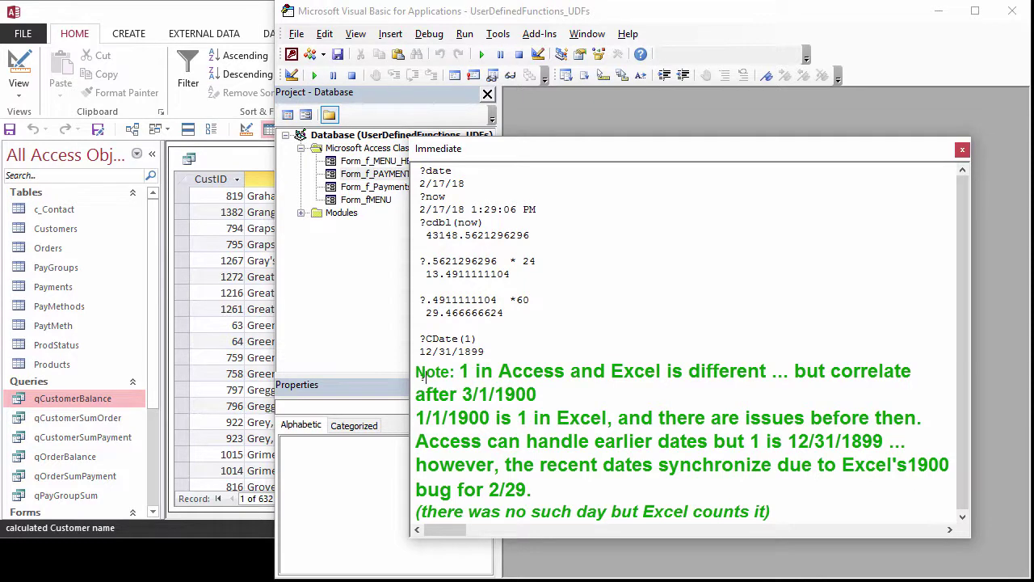
pyautogui.write('?cdate')
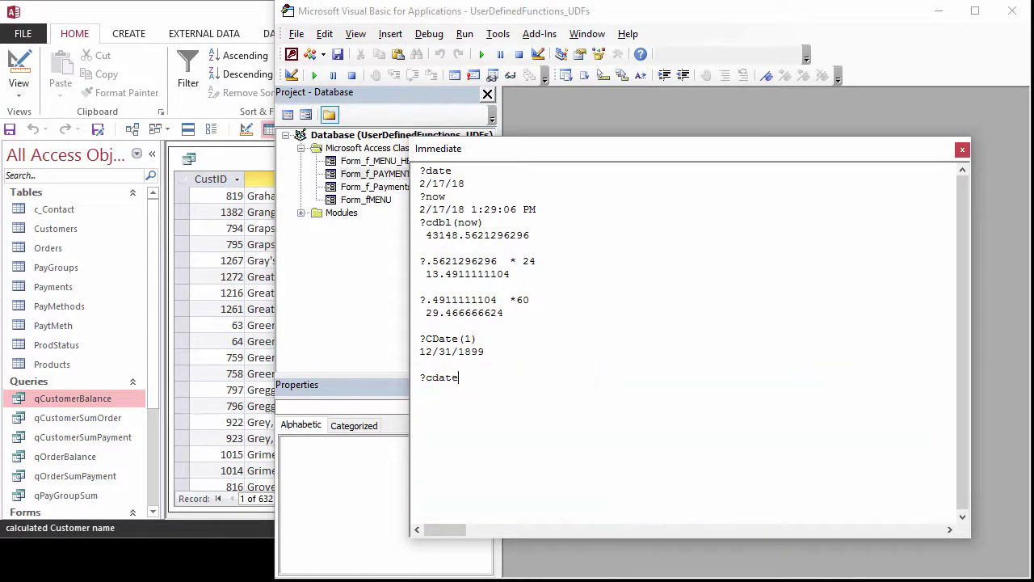
pyautogui.write('(0)')
pyautogui.press('Return')
pyautogui.press('Return')
pyautogui.write('?for')
pyautogui.write('mat(0')
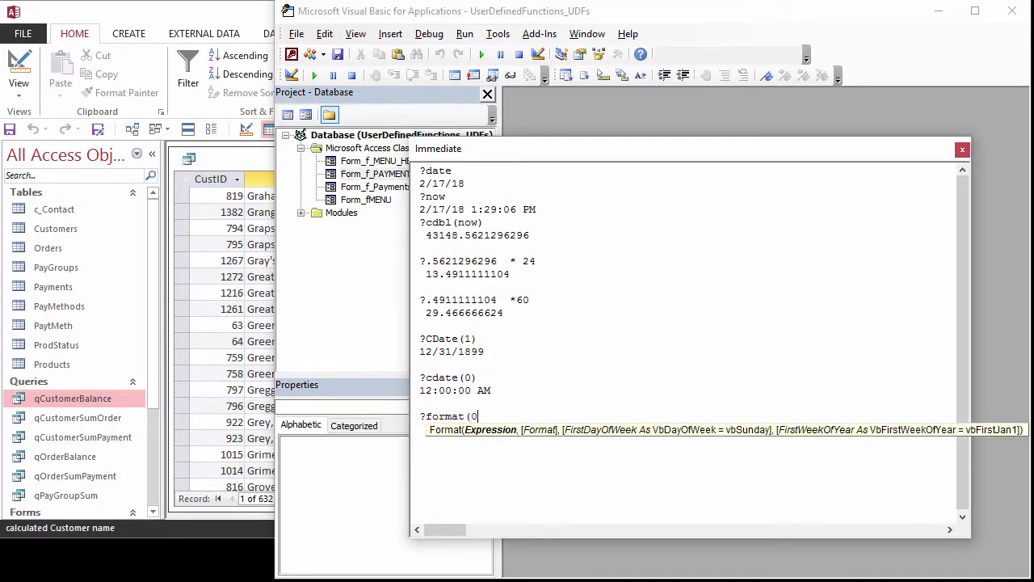
pyautogui.write(', "d-')
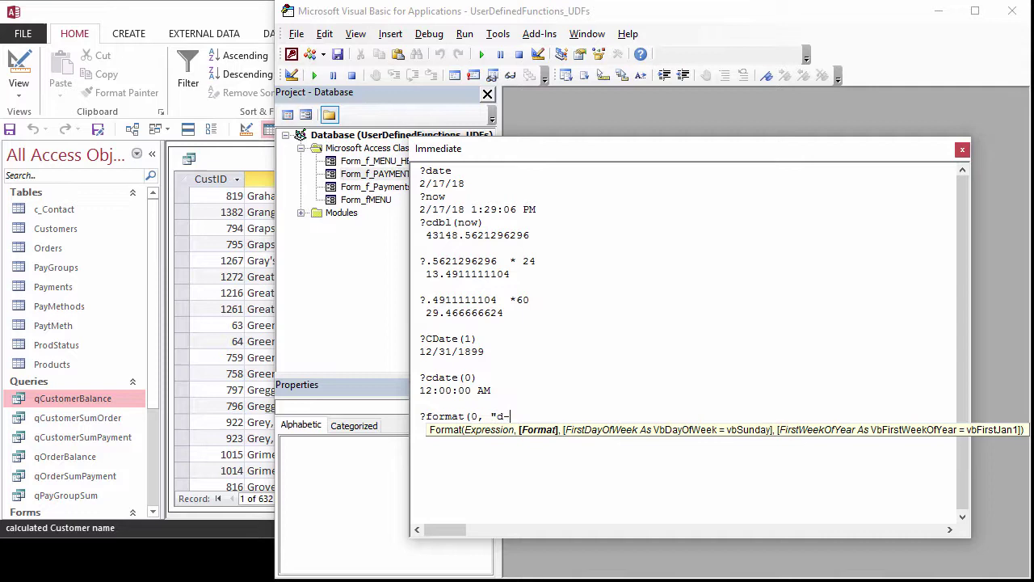
pyautogui.write('mmm')
pyautogui.write('-y')
pyautogui.write('y")')
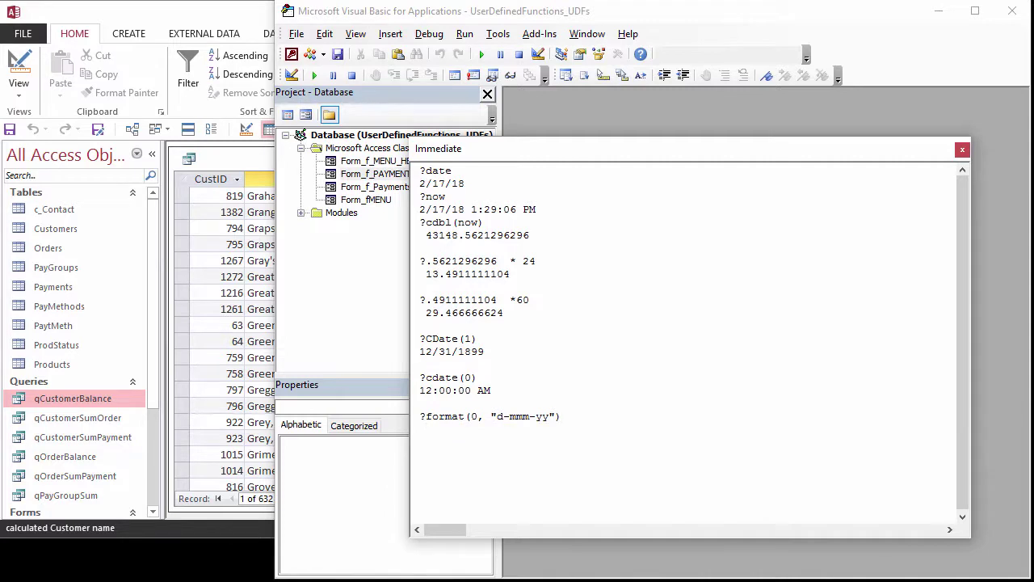
pyautogui.press('Return')
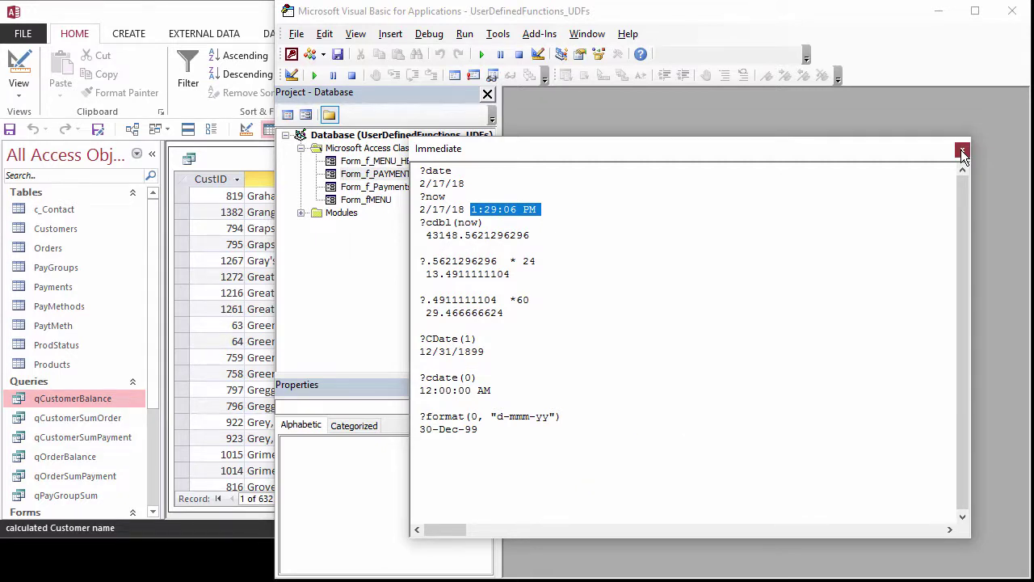
# - Close the Immediate window and insert a new standard module, Module1
pyautogui.click(962, 151)
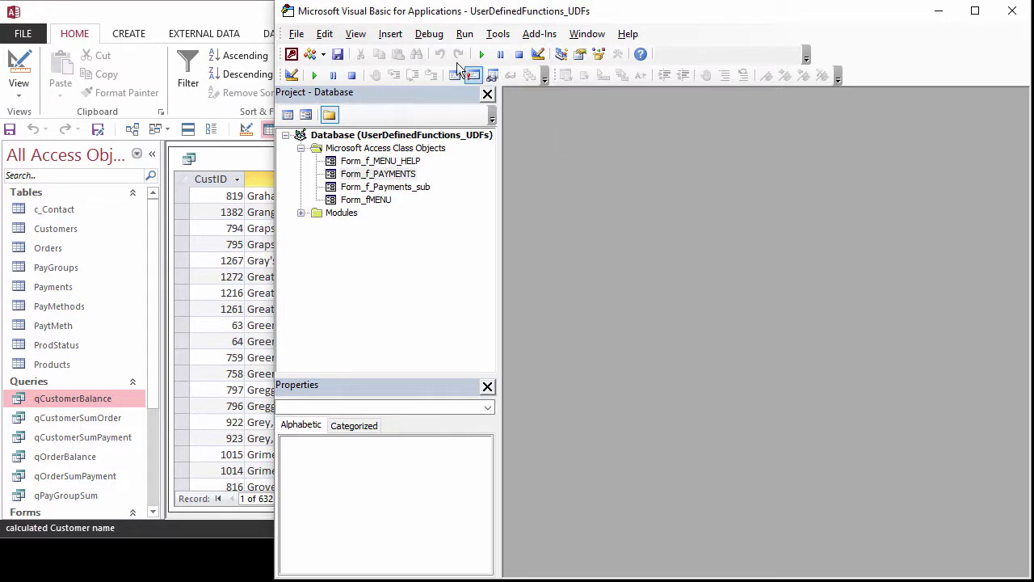
pyautogui.click(390, 34)
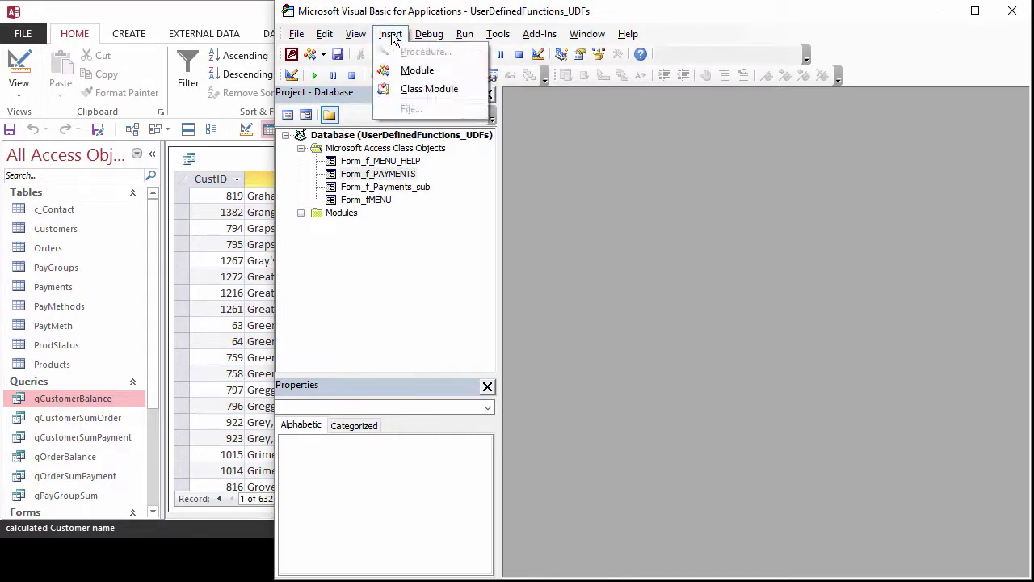
pyautogui.click(417, 71)
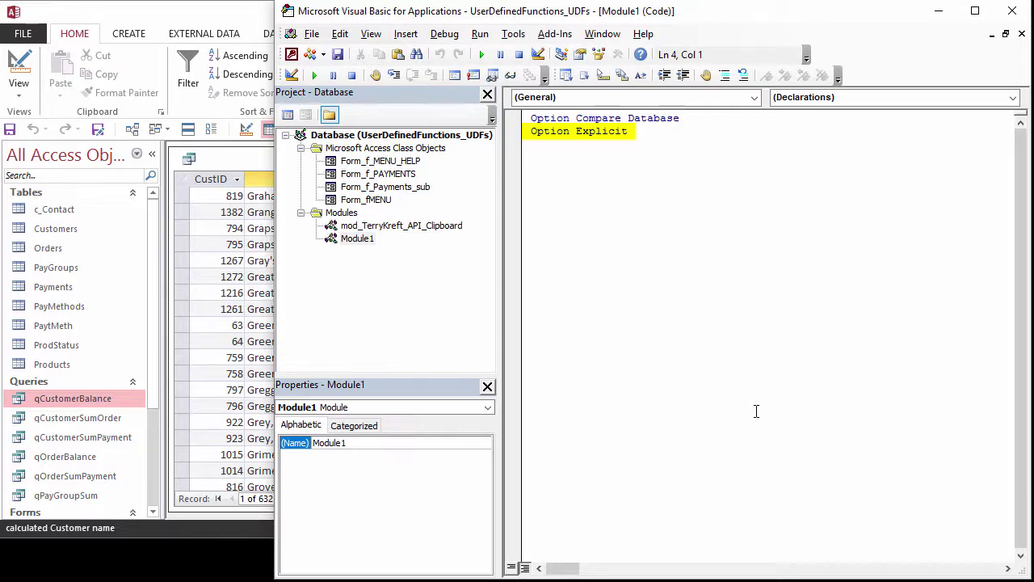
pyautogui.click(513, 33)
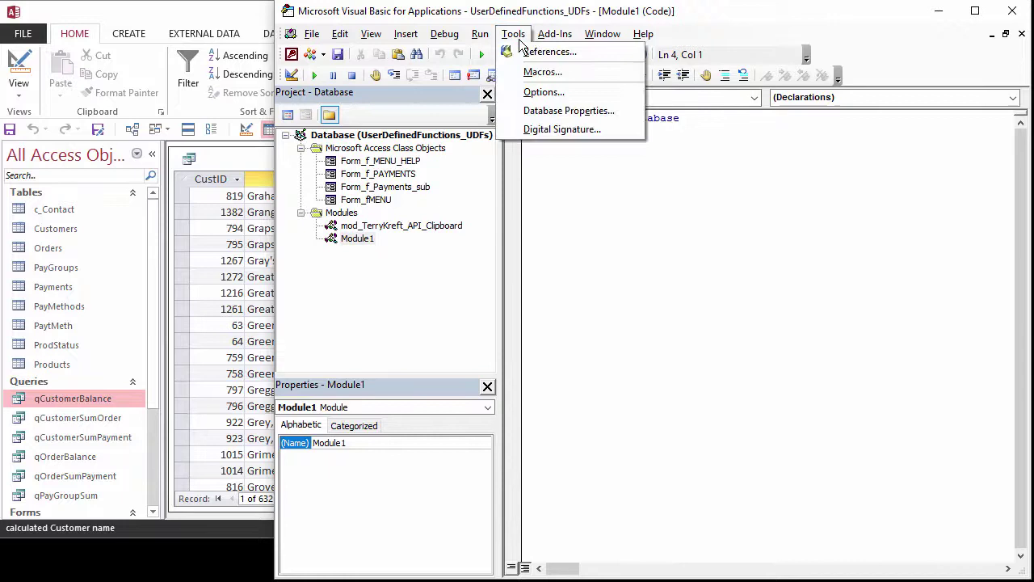
pyautogui.click(536, 101)
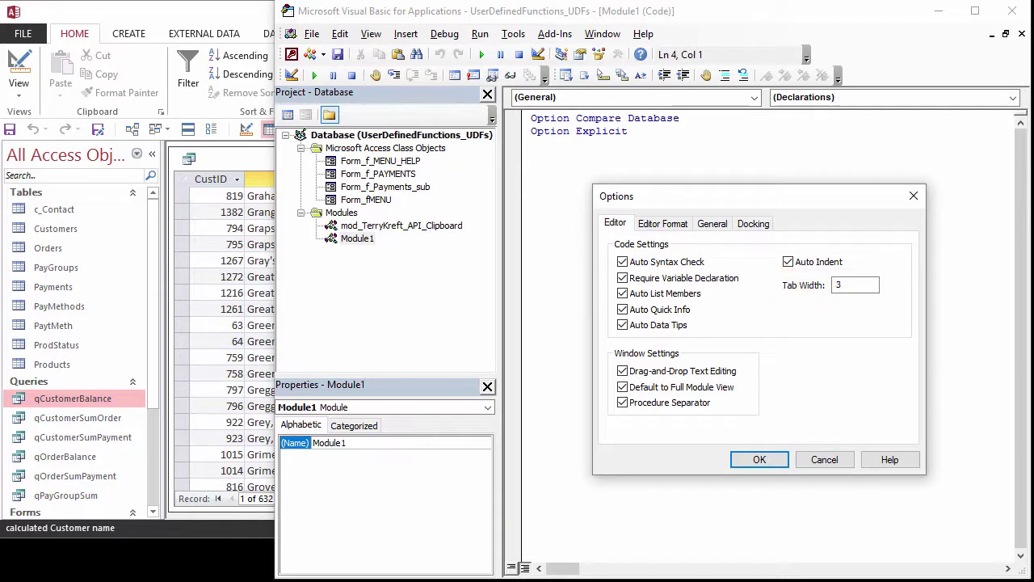
pyautogui.press('Return')
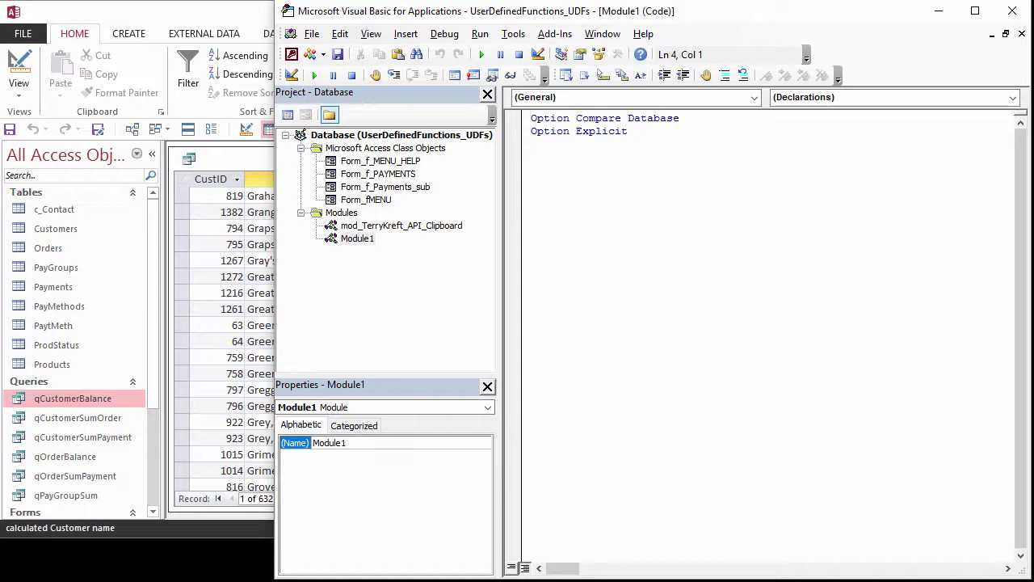
# - Type 'function GetMax' on the line below Module1's Option statements
pyautogui.write('f')
pyautogui.write('unc')
pyautogui.write('tion ')
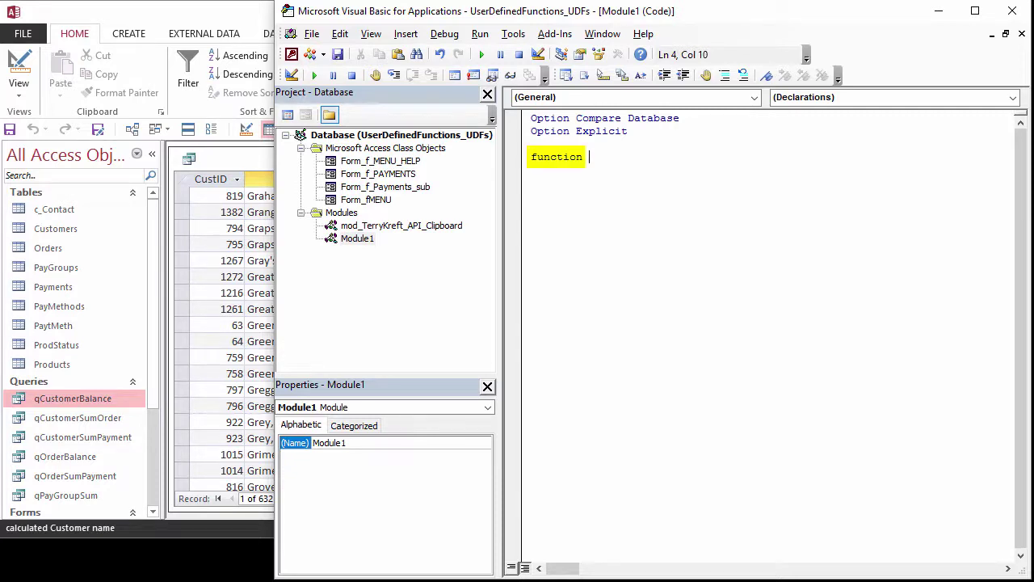
pyautogui.write('Ge')
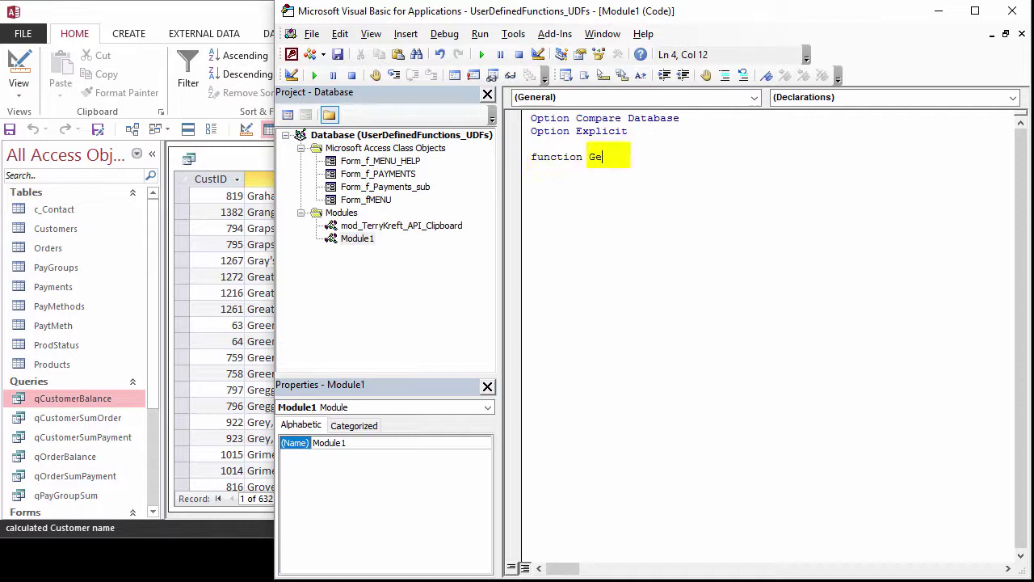
pyautogui.write('tMax')
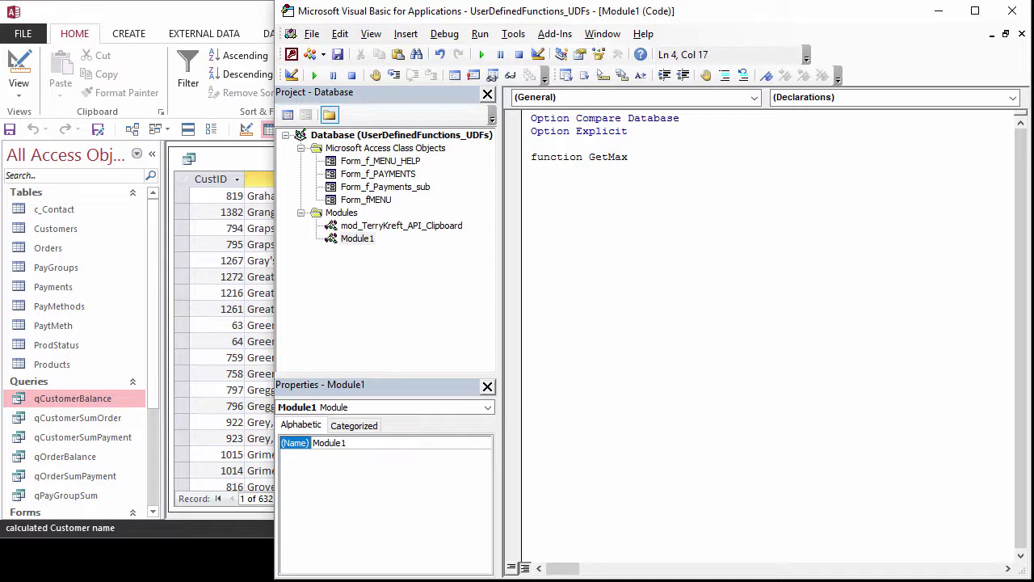
# - Open GetMax's parameter list, continue it onto a new line, and begin the 'pv' parameter name
pyautogui.write('(')
pyautogui.press('Return')
pyautogui.write('p')
pyautogui.write('v')
# - Declare parameters pvNumber1 and pvNumber2 as Variant, each on its own continued line
pyautogui.write('Numb')
pyautogui.write('er1 as')
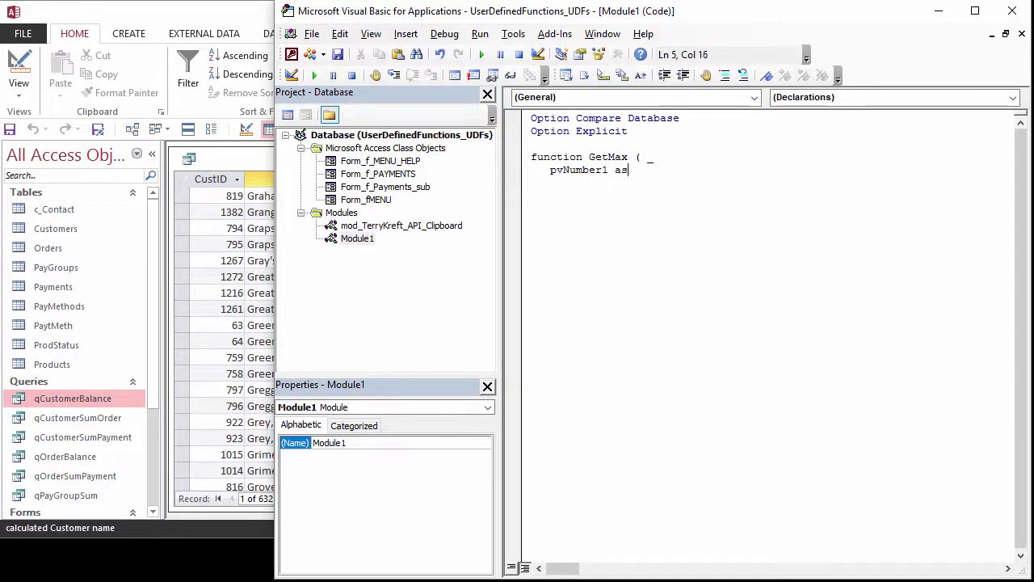
pyautogui.write(' variant _')
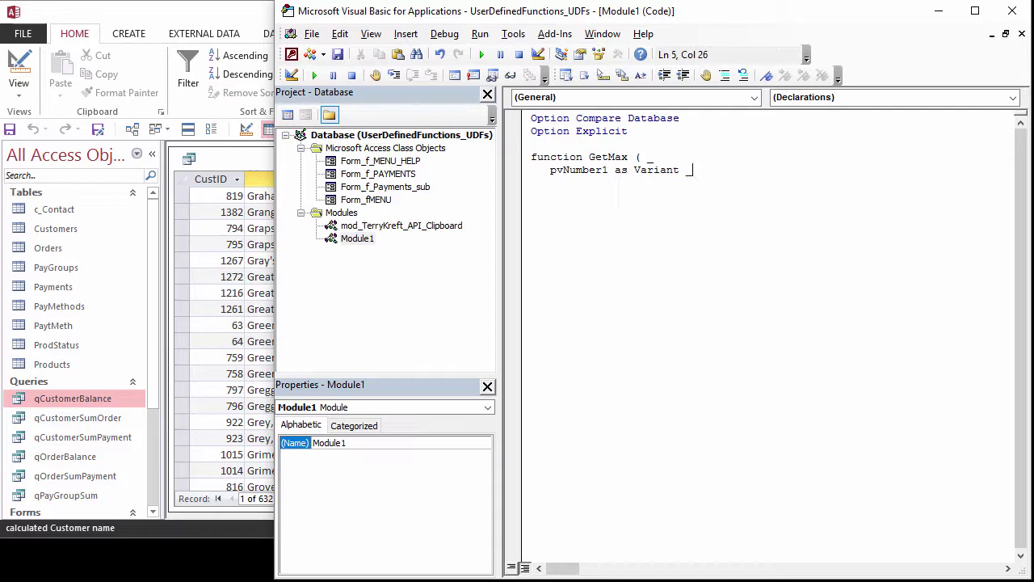
pyautogui.press('Return')
pyautogui.press('Up')
pyautogui.hotkey('shift', 'End')
pyautogui.hotkey('ctrl', 'c')
pyautogui.press('Down')
pyautogui.hotkey('ctrl', 'v')
pyautogui.press('Left')
pyautogui.press('Left')
pyautogui.press('Left')
pyautogui.press('Delete')
pyautogui.write('2')
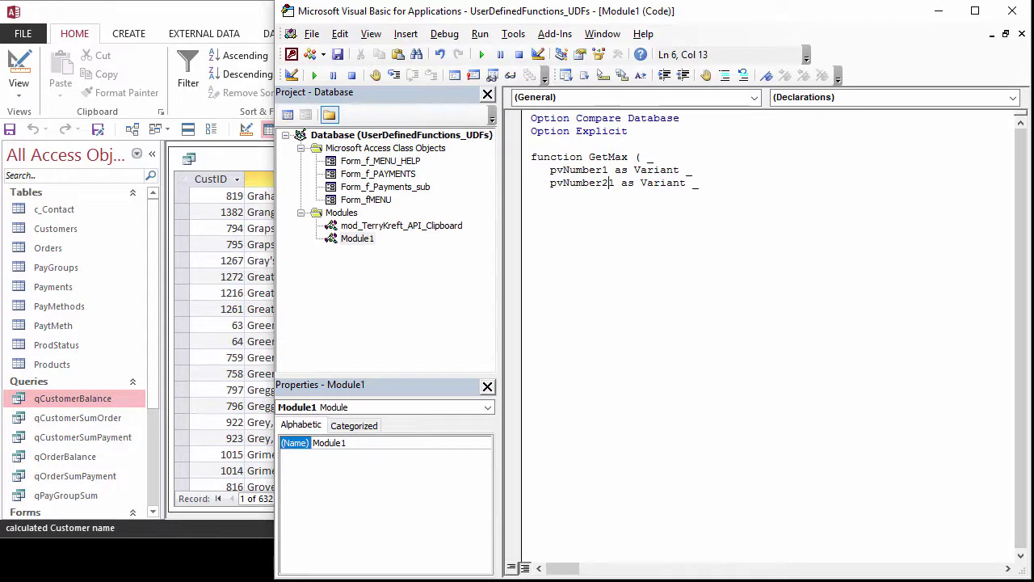
# - Close the declaration with ') As Variant', fix the missing comma, and get End Function added
pyautogui.press('End')
pyautogui.press('Down')
pyautogui.write(') as v')
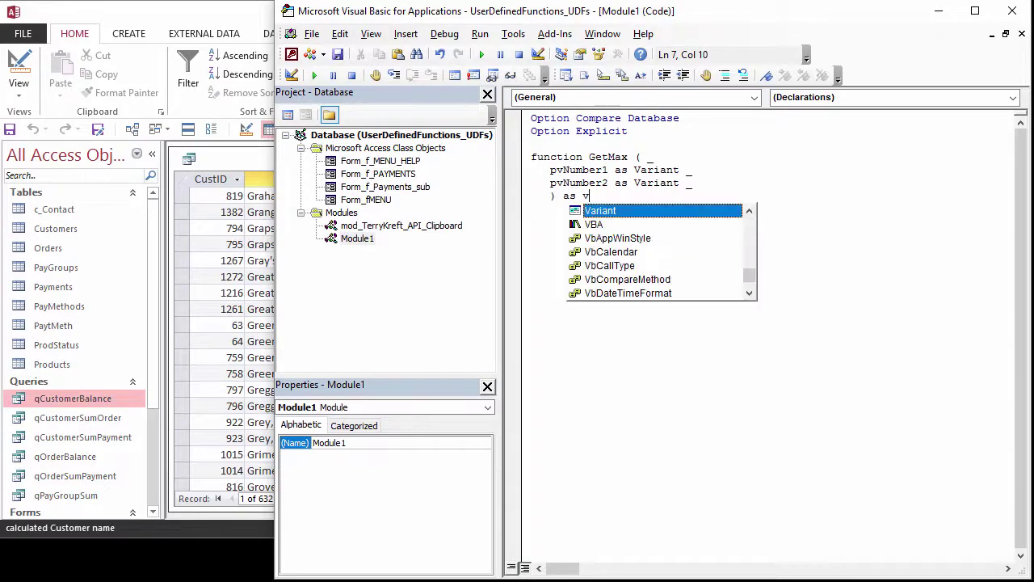
pyautogui.write('ariant')
pyautogui.press('Return')
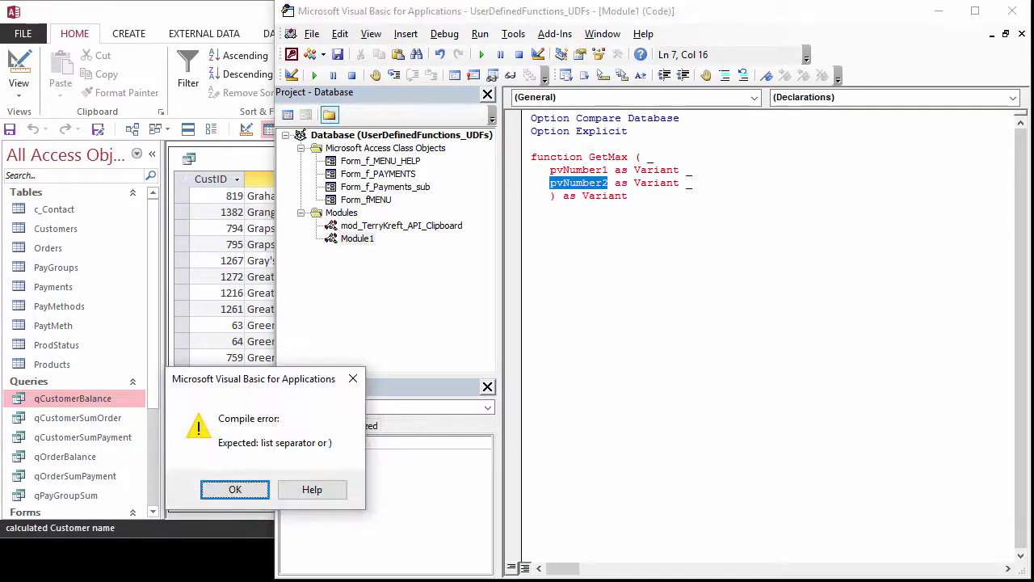
pyautogui.press('Return')
pyautogui.press('Left')
pyautogui.write(',')
pyautogui.hotkey('ctrl', 'End')
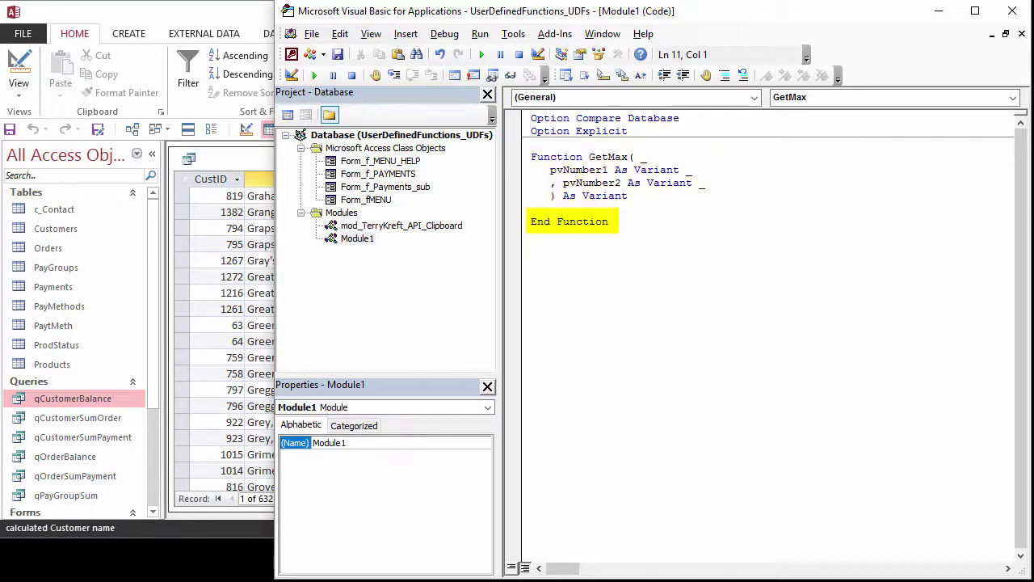
# - Add header comments: an author-and-date stamp, 'RETURN maximum number or greatest date', and 'PARAMETERS'
pyautogui.press('Up')
pyautogui.press('Up')
pyautogui.press('Up')
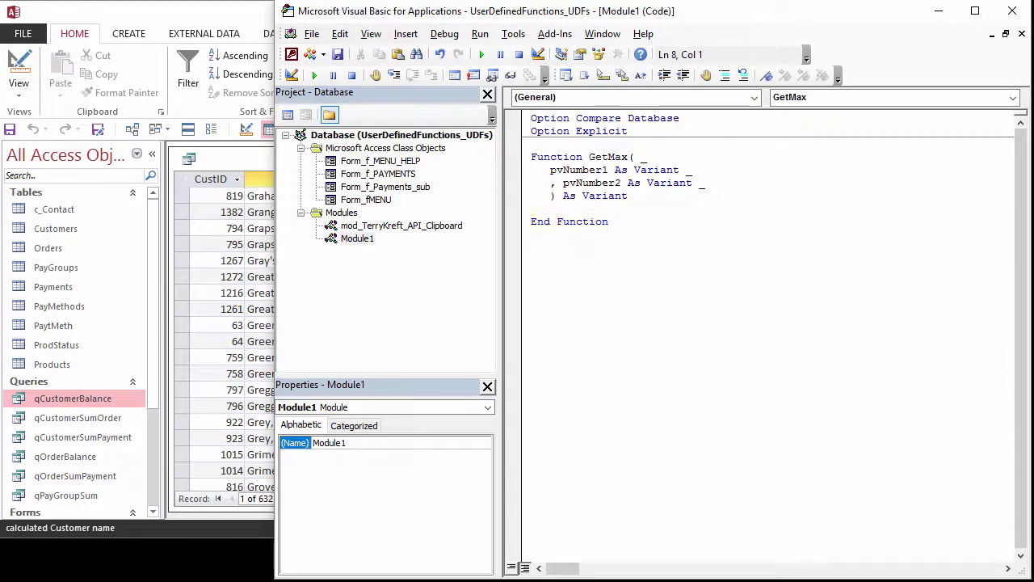
pyautogui.write("'str")
pyautogui.write('ive4pea')
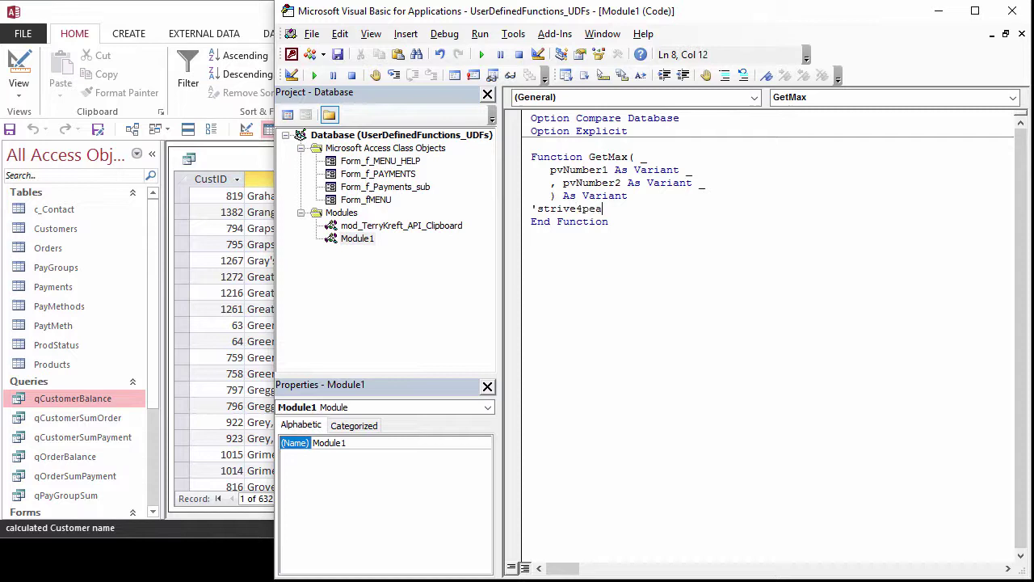
pyautogui.write('ce 18')
pyautogui.write('0217')
pyautogui.press('Return')
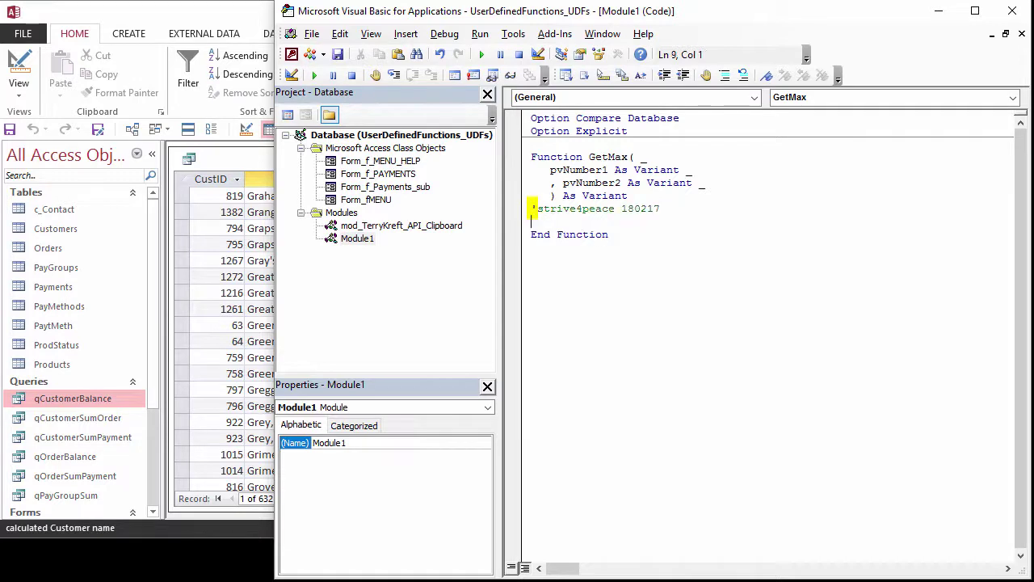
pyautogui.write("' RETURN maxi")
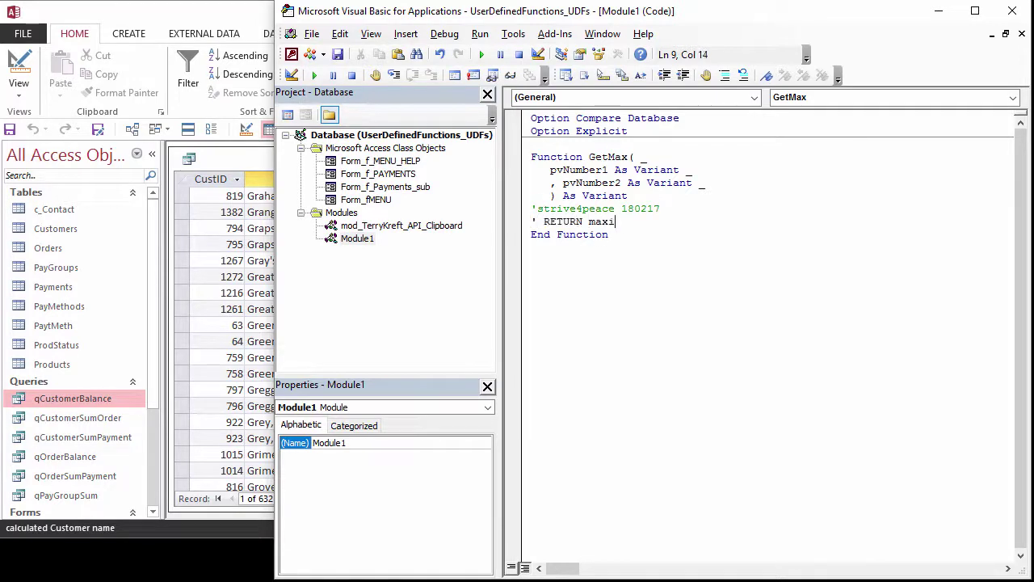
pyautogui.write('mum number or greatest date')
pyautogui.press('Return')
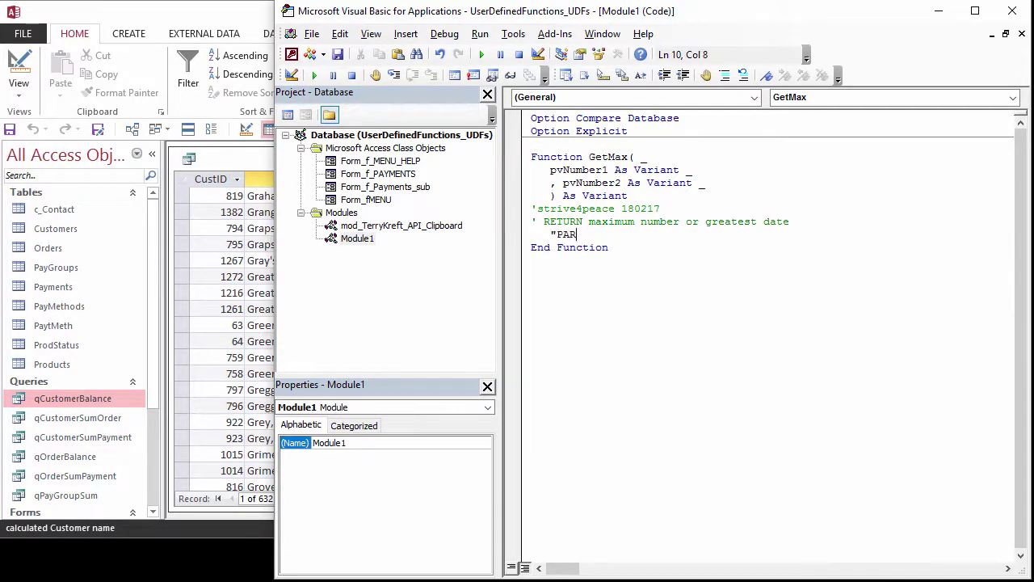
pyautogui.write("'PARAMETERS")
pyautogui.press('Return')
# - Document the parameters as 'pvNumber1 = first number or date' and 'pvNumber2 = second number or date'
pyautogui.write("'")
pyautogui.doubleClick(601, 171)
pyautogui.hotkey('ctrl', 'c')
pyautogui.click(562, 247)
pyautogui.hotkey('ctrl', 'v')
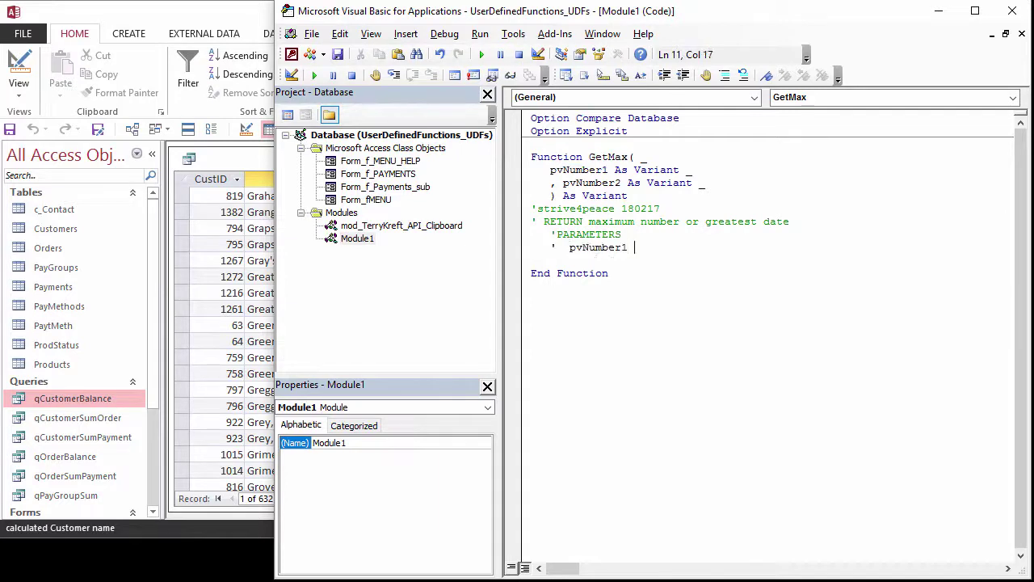
pyautogui.write('= first number or date')
pyautogui.click(523, 247)
pyautogui.hotkey('ctrl', 'c')
pyautogui.hotkey('ctrl', 'v')
pyautogui.hotkey('ctrl', 'v')
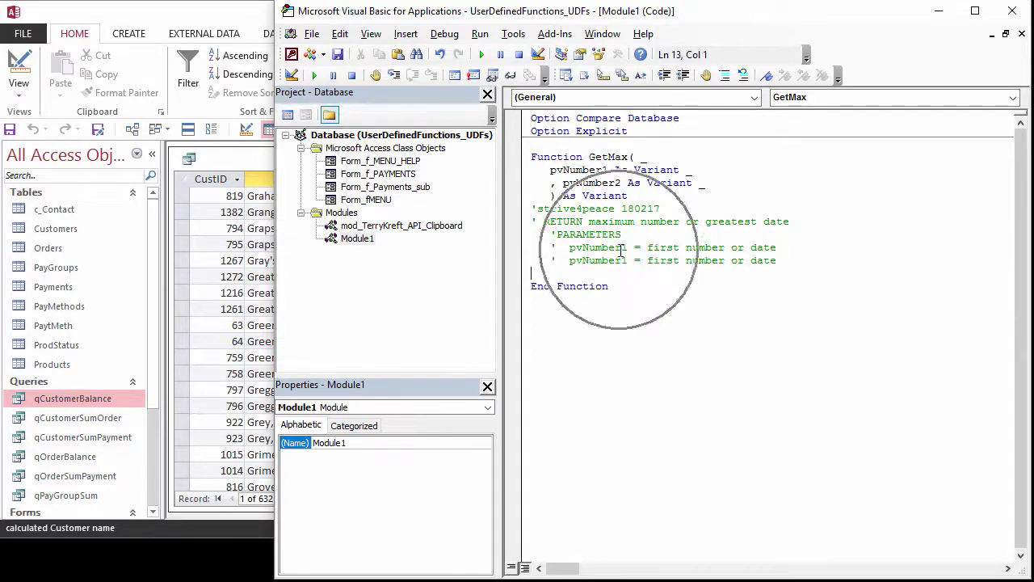
pyautogui.click(627, 259)
pyautogui.press('BackSpace')
pyautogui.write('2')
pyautogui.doubleClick(662, 260)
pyautogui.write('second')
pyautogui.press('Down')
# - Add an 'initialize return value' comment line below the parameter notes
pyautogui.press('Return')
pyautogui.press('space')
pyautogui.press('space')
pyautogui.press('space')
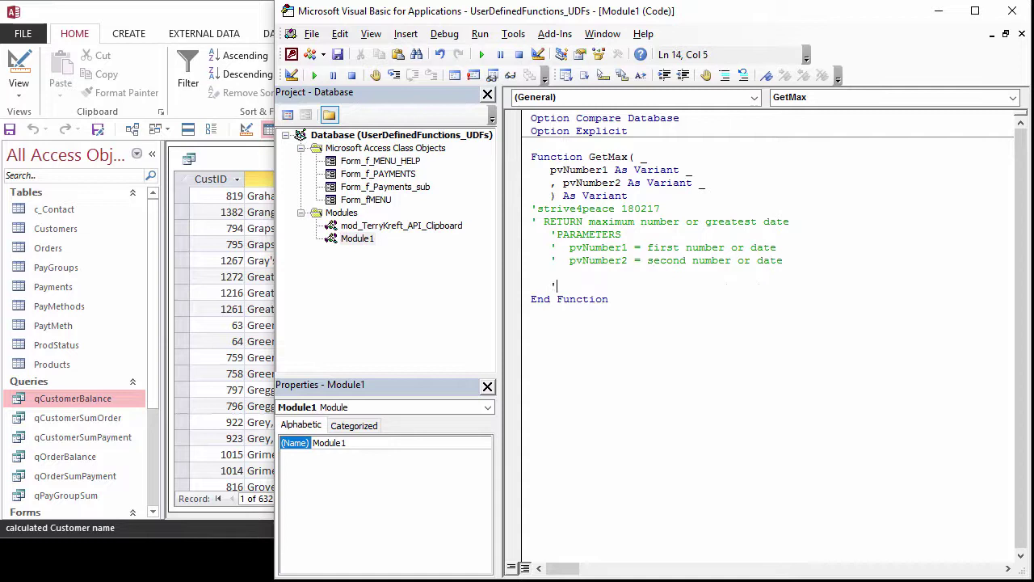
pyautogui.write('initalize return')
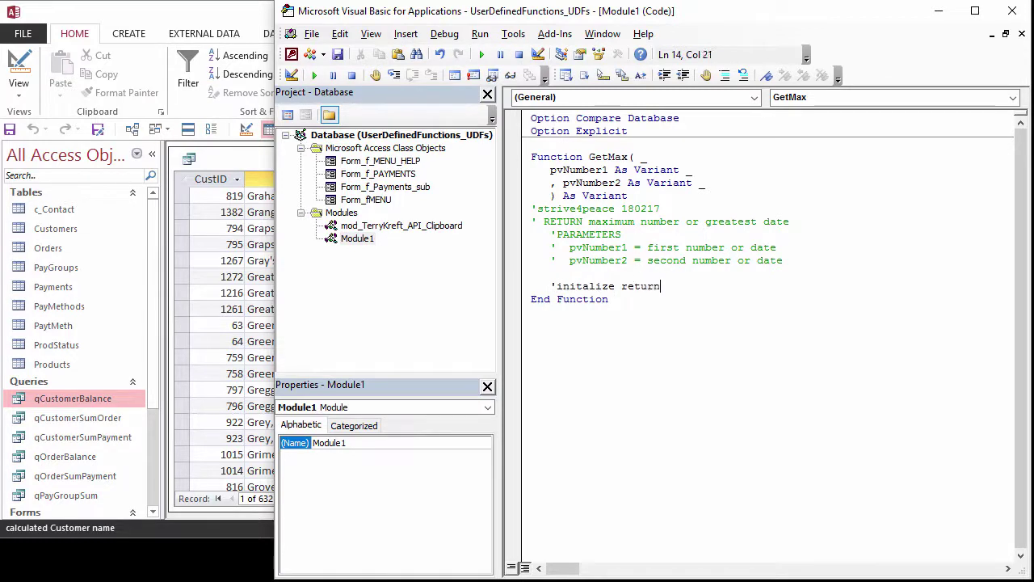
pyautogui.write(' value')
pyautogui.press('Return')
# - Set GetMax = Null and begin an If IsNull(pvNumber1) Then test
pyautogui.write('GetMax')
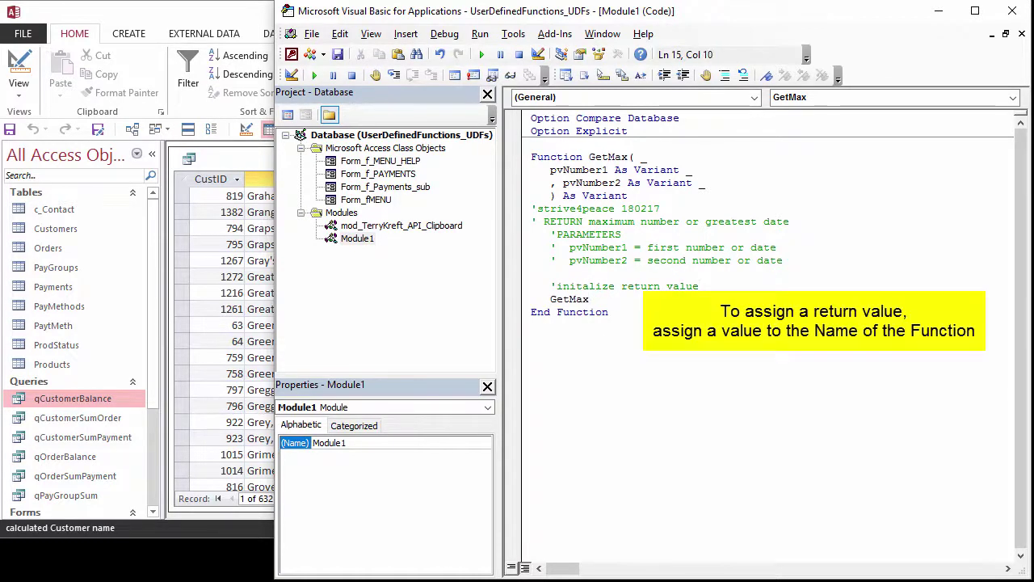
pyautogui.write('null')
pyautogui.press('Return')
pyautogui.press('Return')
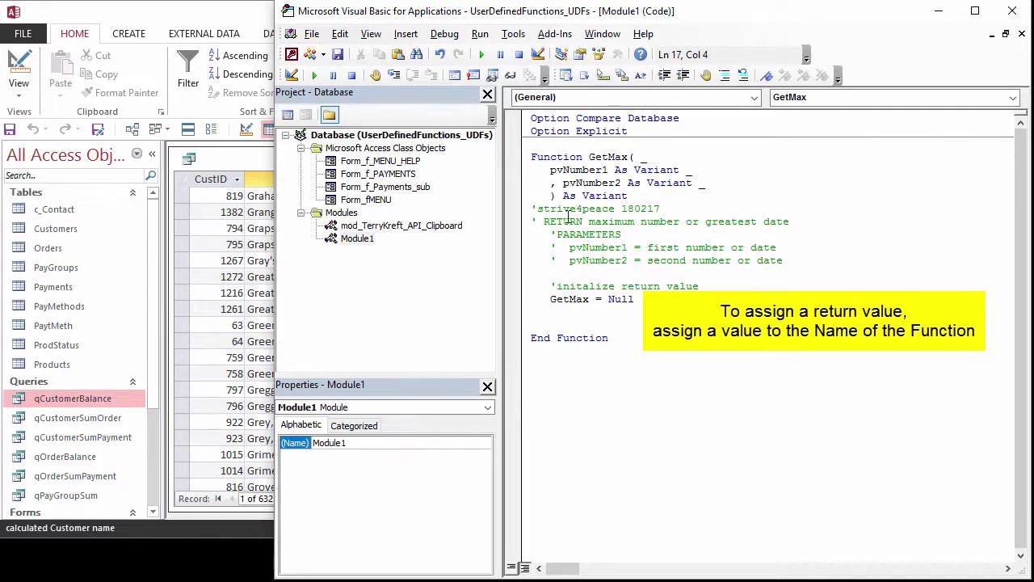
pyautogui.doubleClick(578, 170)
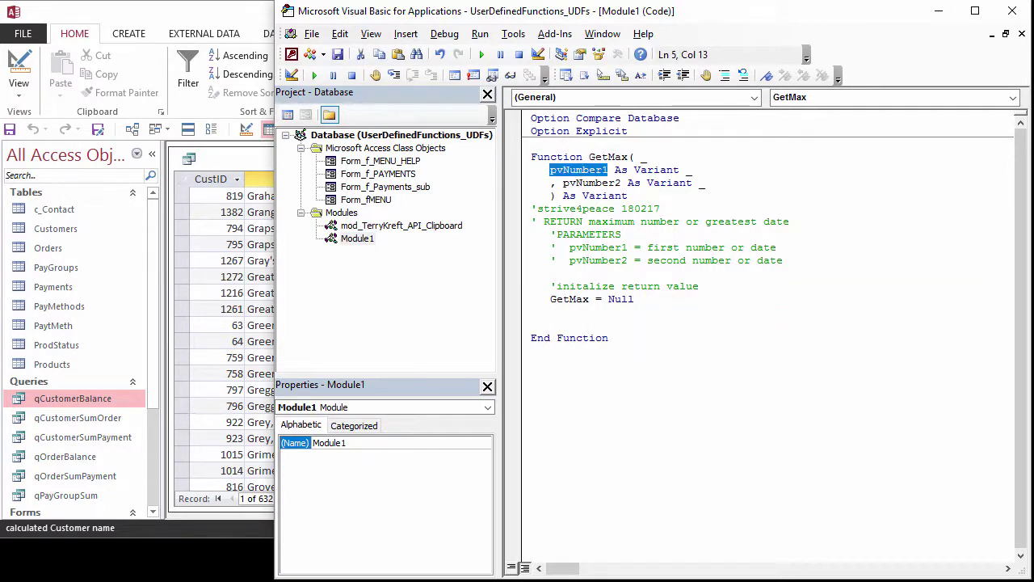
pyautogui.hotkey('ctrl', 'shift', 'F2')
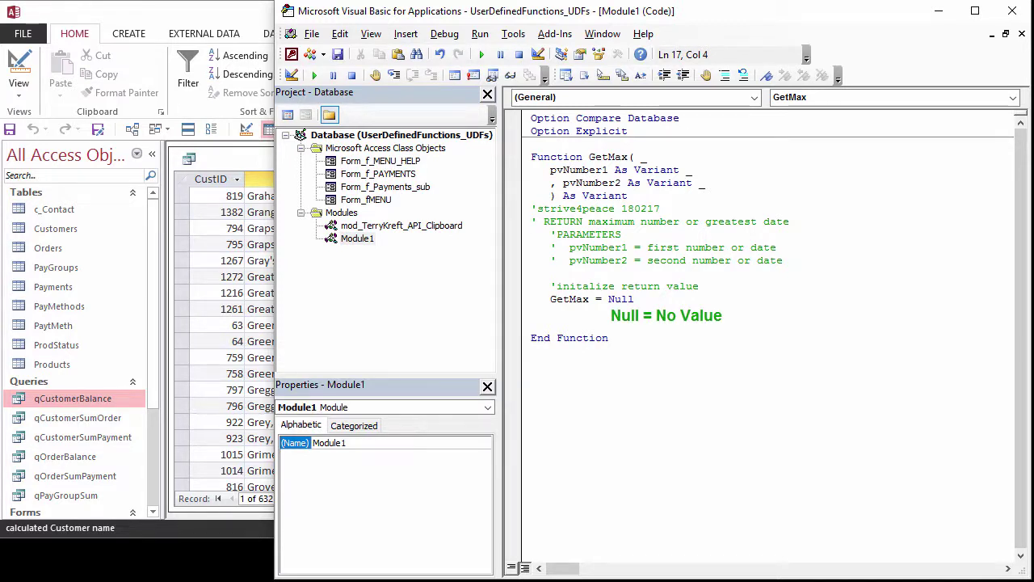
pyautogui.write('if i')
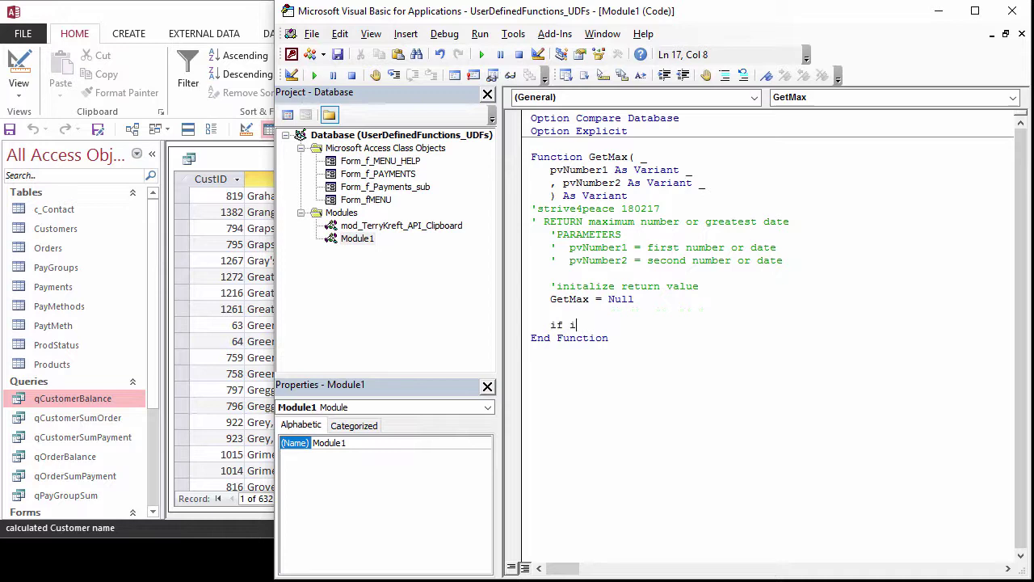
pyautogui.write('snull(pvNumber1) then')
pyautogui.press('Return')
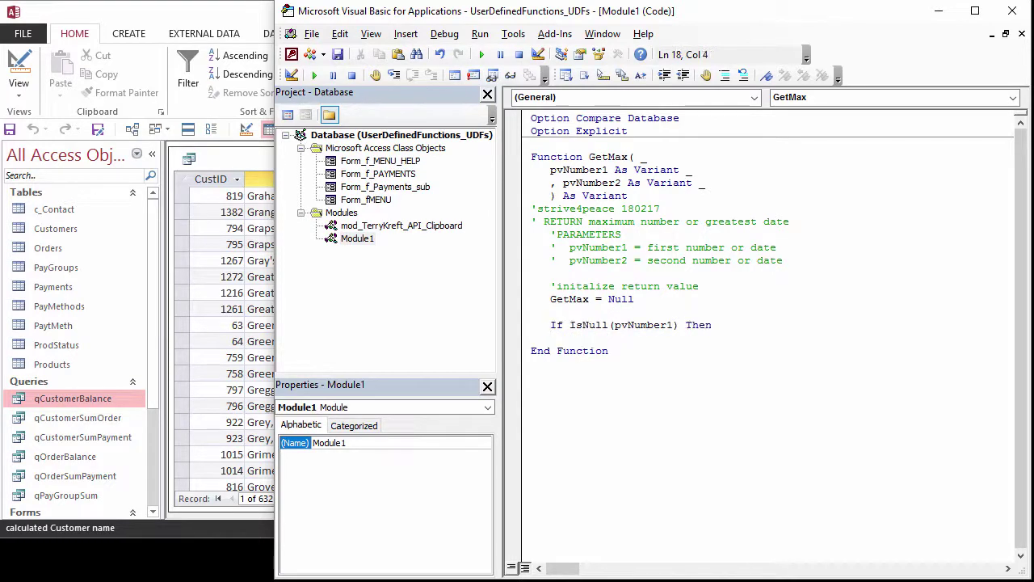
# - Inside that test, return pvNumber2 when it isn't Null, then Exit Function and close both Ifs
pyautogui.press('Tab')
pyautogui.write('if not')
pyautogui.write('snu')
pyautogui.write('ll(pvNumber12) the')
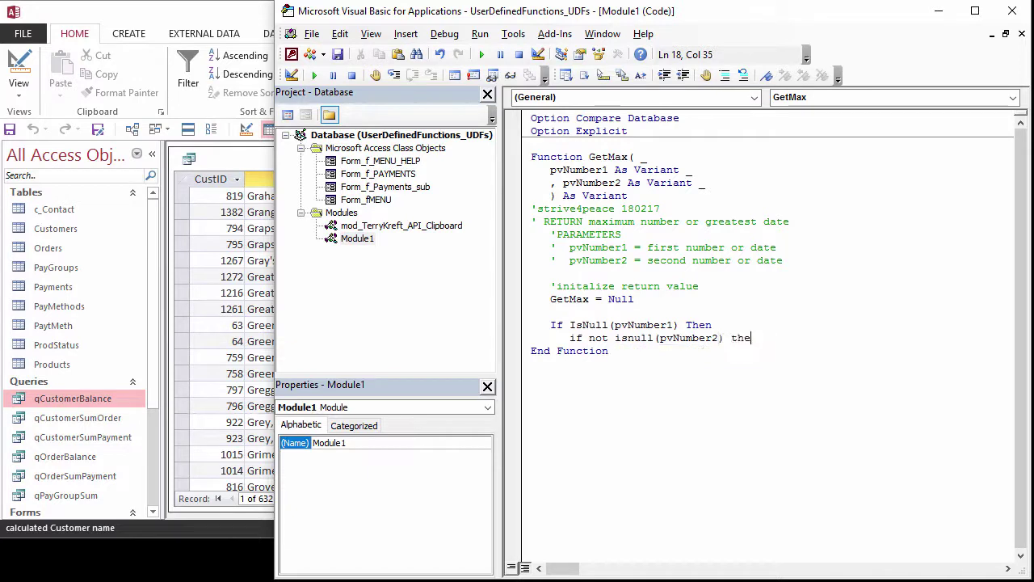
pyautogui.write('n')
pyautogui.press('Return')
pyautogui.press('Tab')
pyautogui.write('tm')
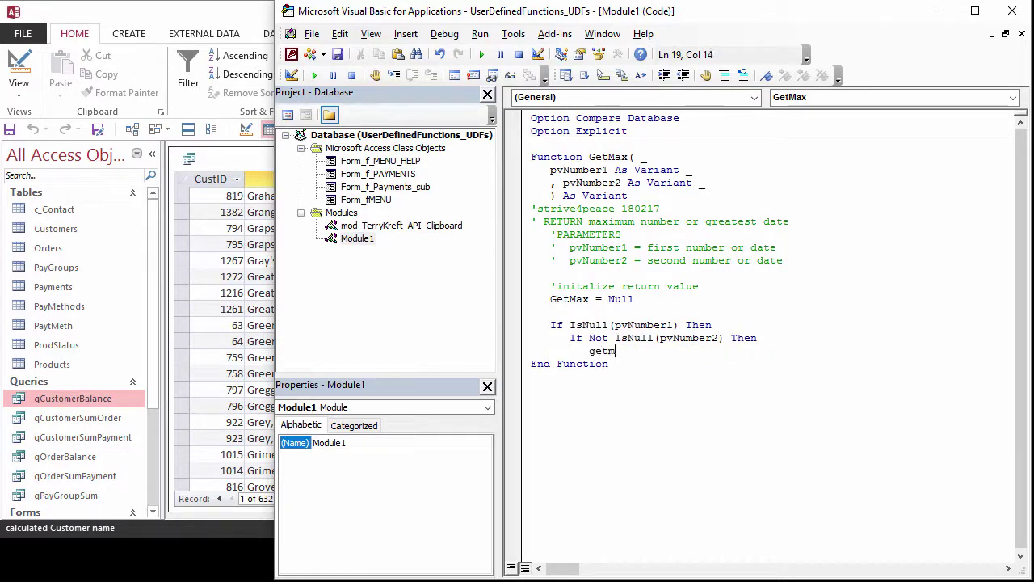
pyautogui.write('ax = pvNumber1')
pyautogui.write('2')
pyautogui.press('Return')
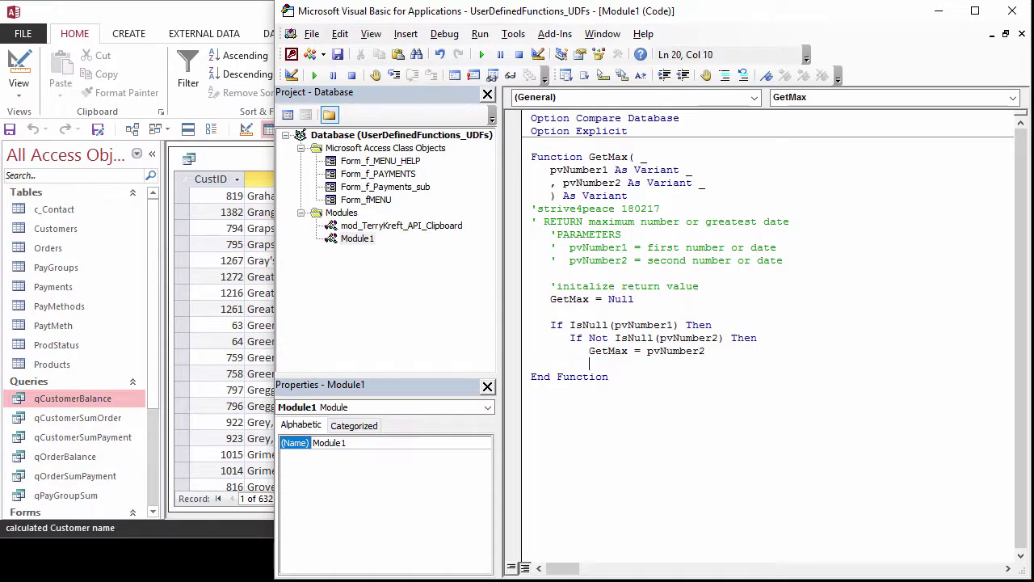
pyautogui.hotkey('shift', 'Tab')
pyautogui.write('nd')
pyautogui.press('Return')
pyautogui.write('exit ')
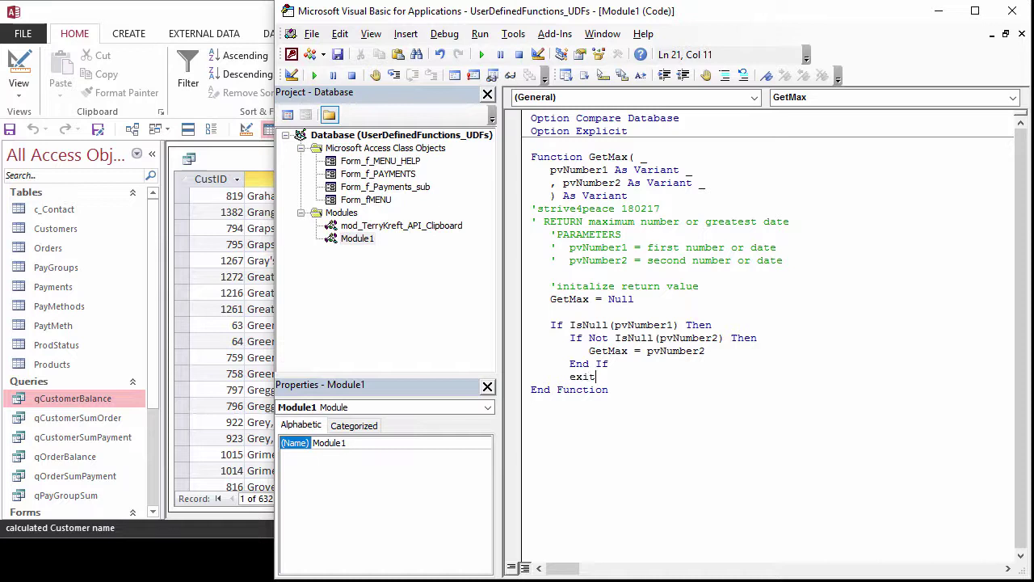
pyautogui.write('functi')
pyautogui.write('on')
pyautogui.press('Return')
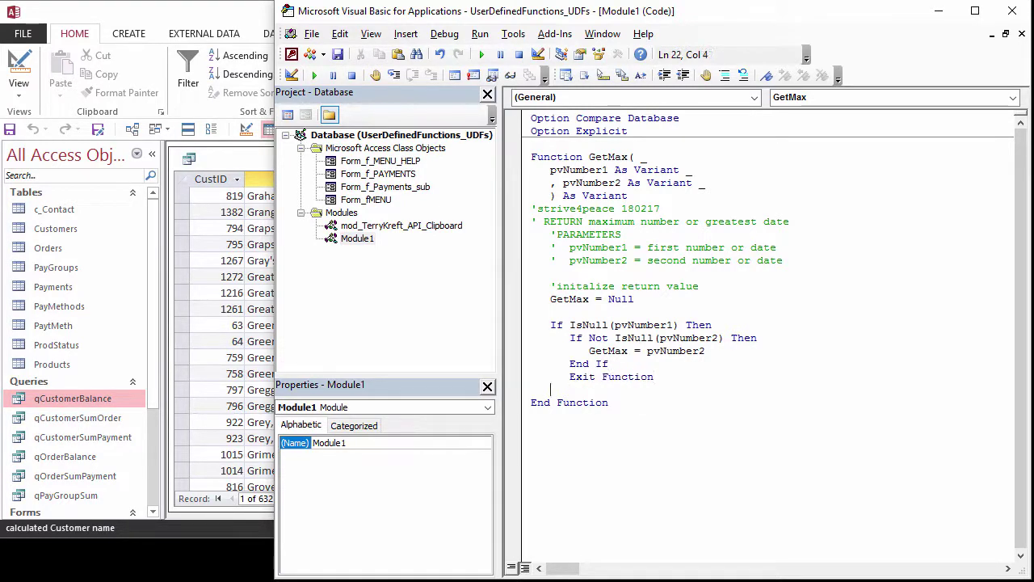
pyautogui.write('end if')
pyautogui.press('Return')
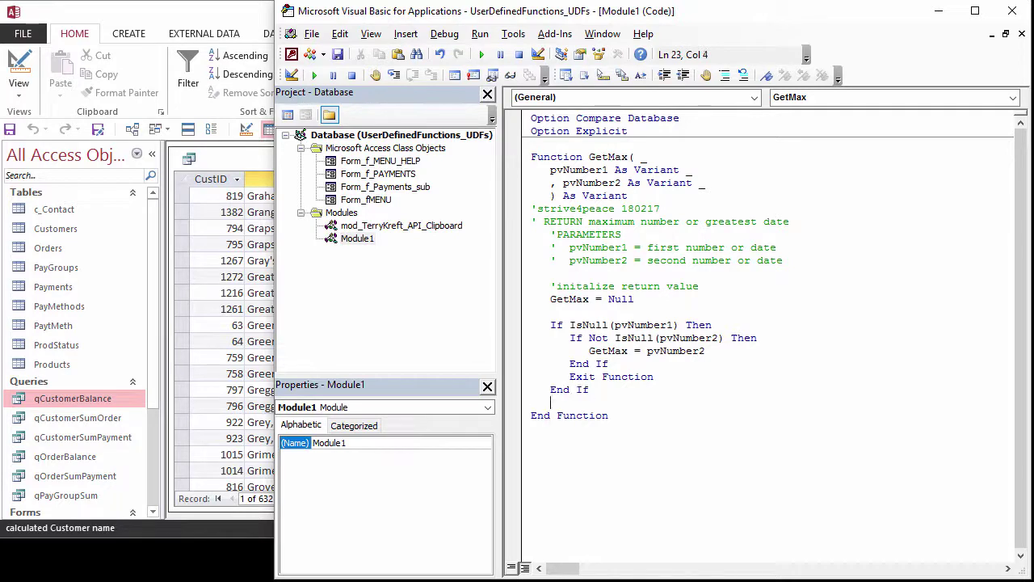
# - Add an Else branch returning pvNumber1 and exiting when pvNumber2 is Null, then remove extra blank lines
pyautogui.press('Up')
pyautogui.press('Return')
pyautogui.press('Return')
pyautogui.press('Return')
pyautogui.press('Up')
pyautogui.press('Up')
pyautogui.press('Up')
pyautogui.write('else')
pyautogui.press('Return')
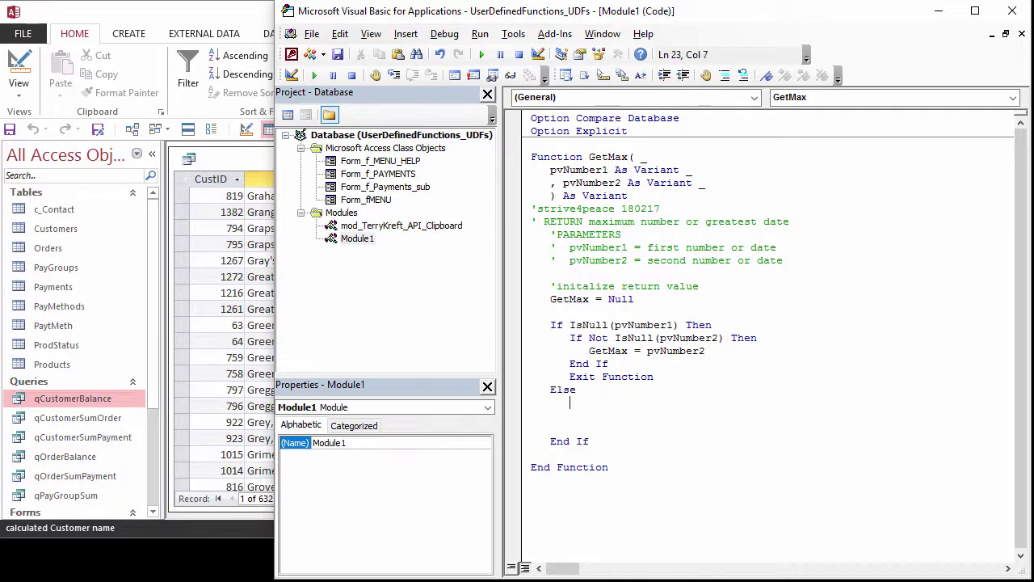
pyautogui.write('if isnull(pvNumber1')
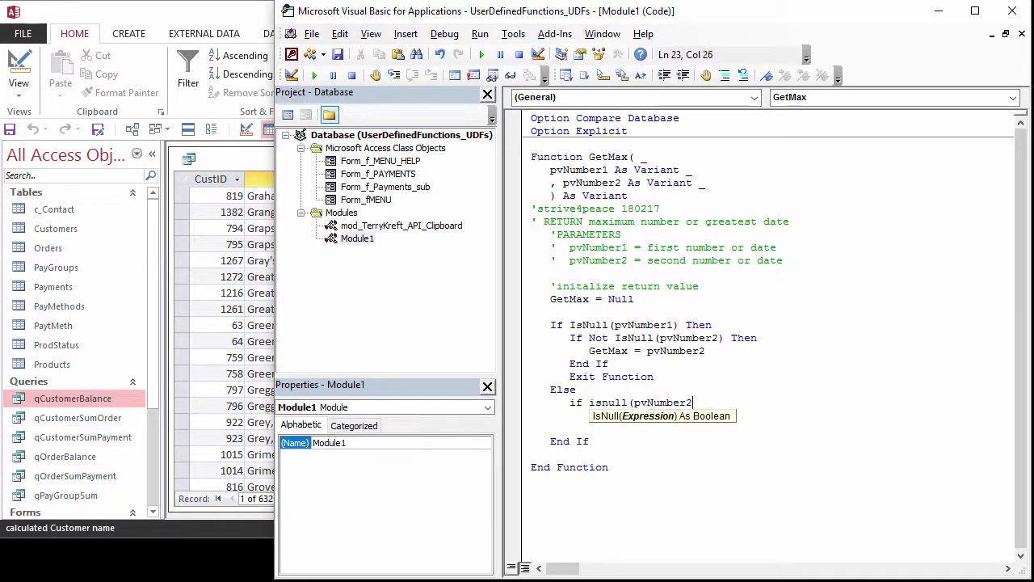
pyautogui.write(') Then')
pyautogui.press('Return')
pyautogui.press('Tab')
pyautogui.write('getmax = pvNumber1')
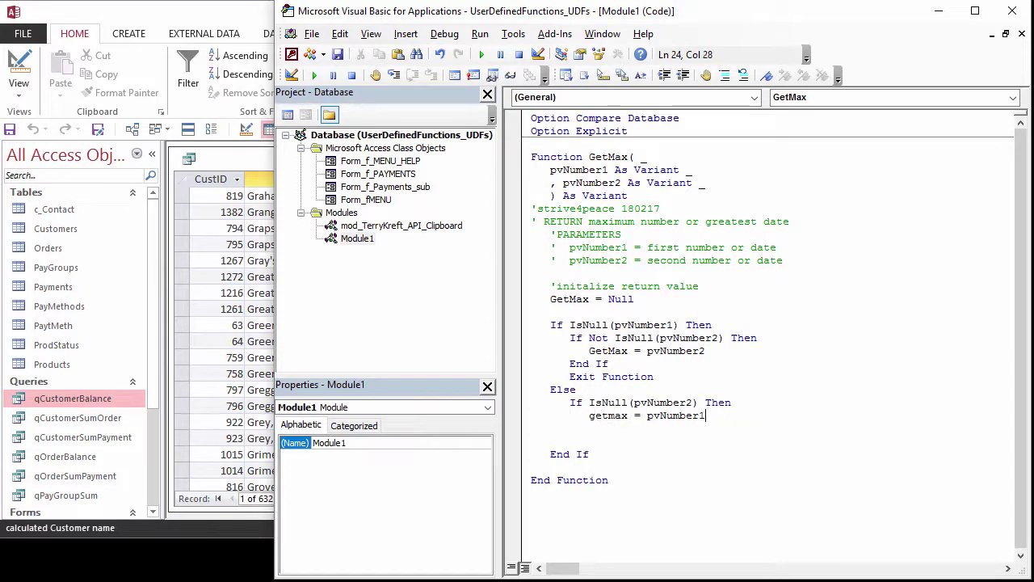
pyautogui.press('Return')
pyautogui.write('exit function')
pyautogui.press('Return')
pyautogui.press('BackSpace')
pyautogui.write('en')
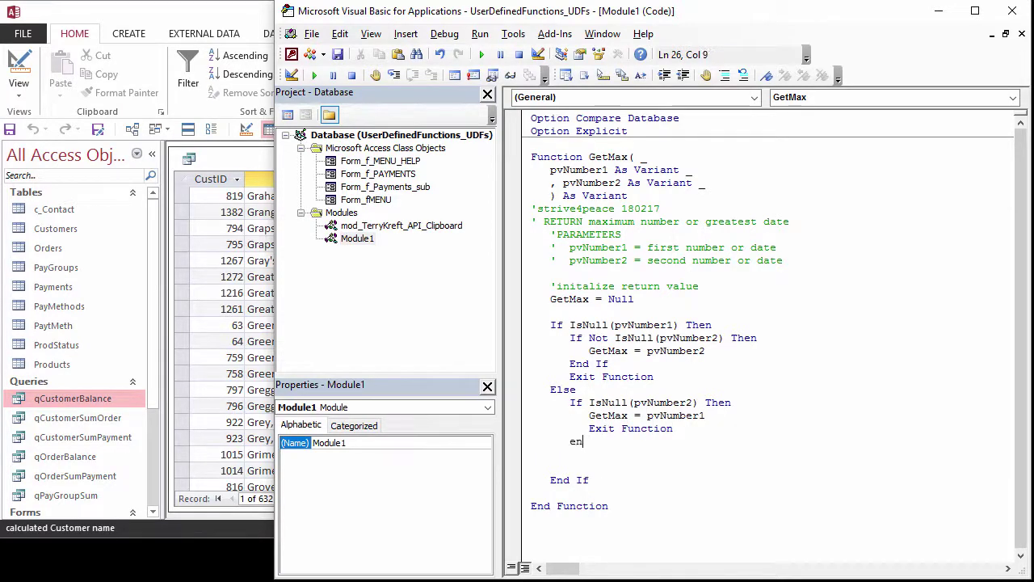
pyautogui.write('d if')
pyautogui.press('Return')
pyautogui.press('BackSpace')
pyautogui.hotkey('shift', 'Down')
pyautogui.hotkey('shift', 'Down')
pyautogui.hotkey('shift', 'Down')
pyautogui.press('Delete')
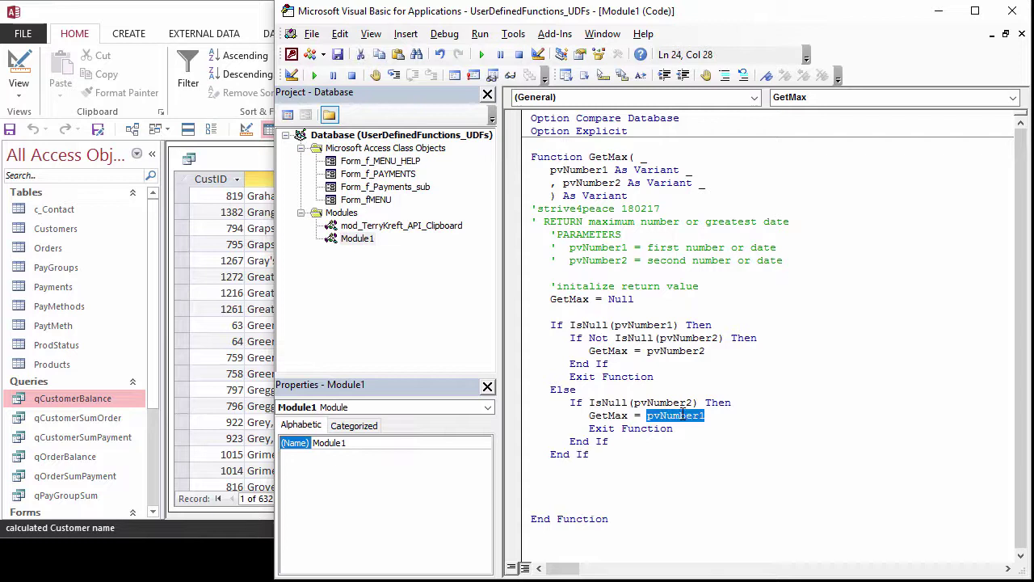
# - Replace pvNumber with pvValue in the current procedure, so the parameters become pvValue1 and pvValue2
pyautogui.doubleClick(691, 415)
pyautogui.hotkey('ctrl', 'h')
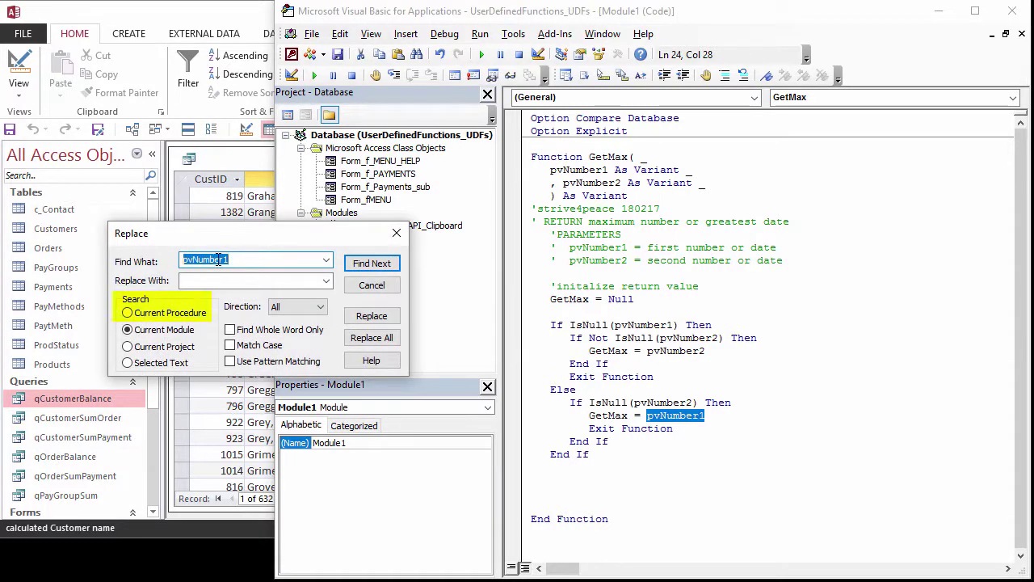
pyautogui.click(220, 259)
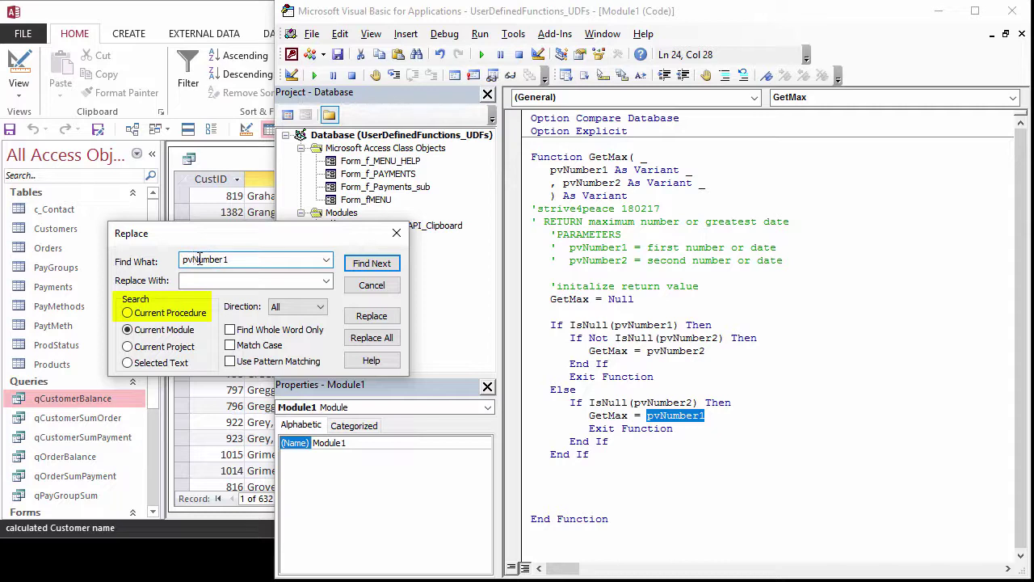
pyautogui.press('BackSpace')
pyautogui.press('Tab')
pyautogui.write('pvV')
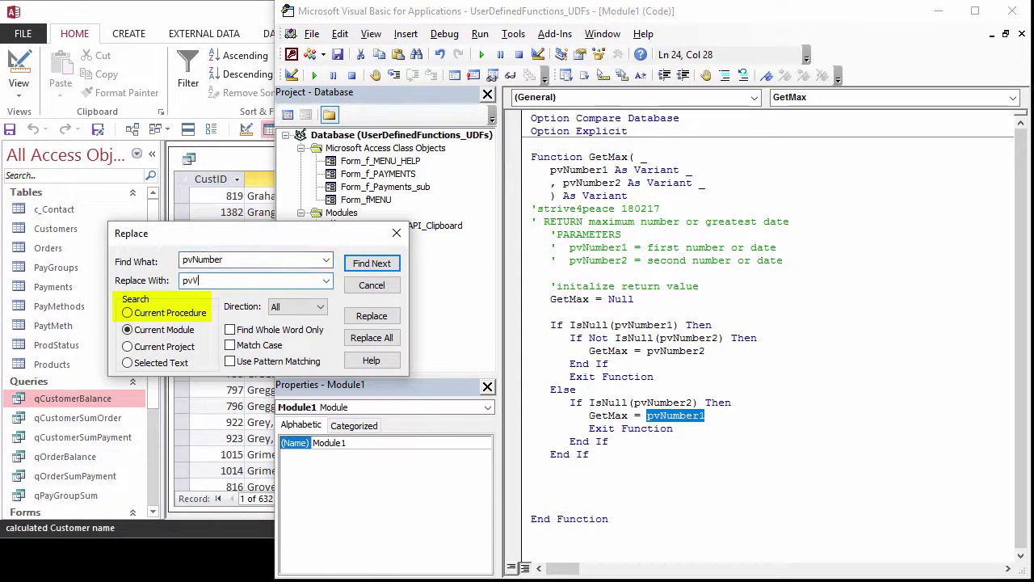
pyautogui.write('alue')
pyautogui.click(194, 311)
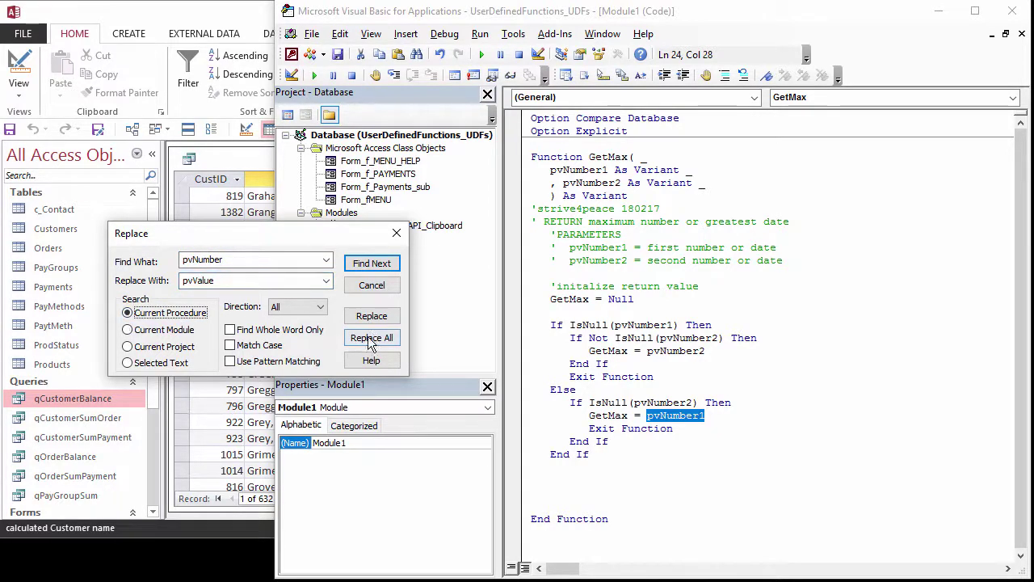
pyautogui.click(370, 339)
pyautogui.click(323, 488)
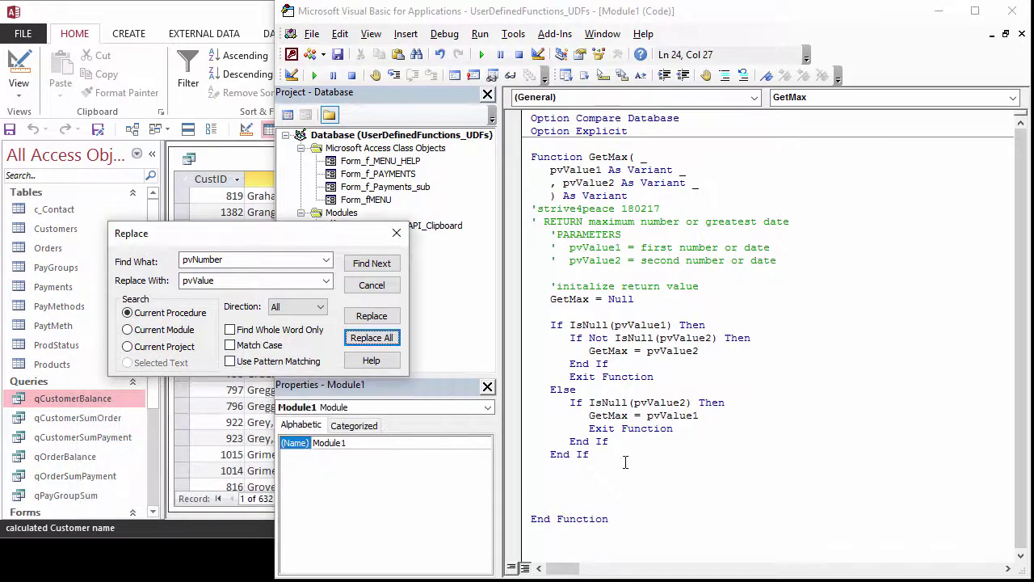
# - Add If pvValue1 >= pvValue2 Then with an indented GetMax = pvValue1 below the null checks
pyautogui.click(576, 480)
pyautogui.write('if pvValue')
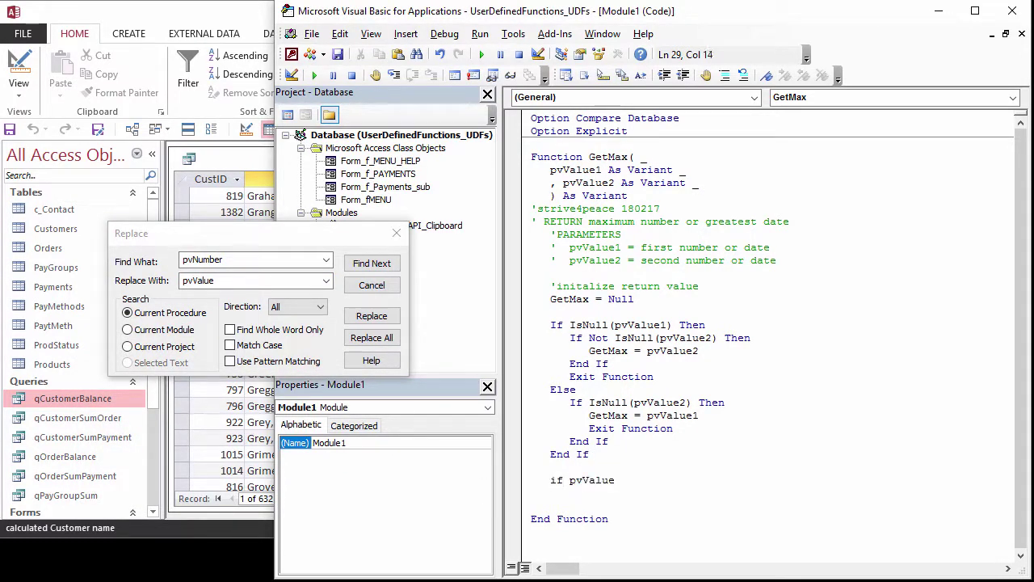
pyautogui.write('>= pvValue2 Then')
pyautogui.press('Return')
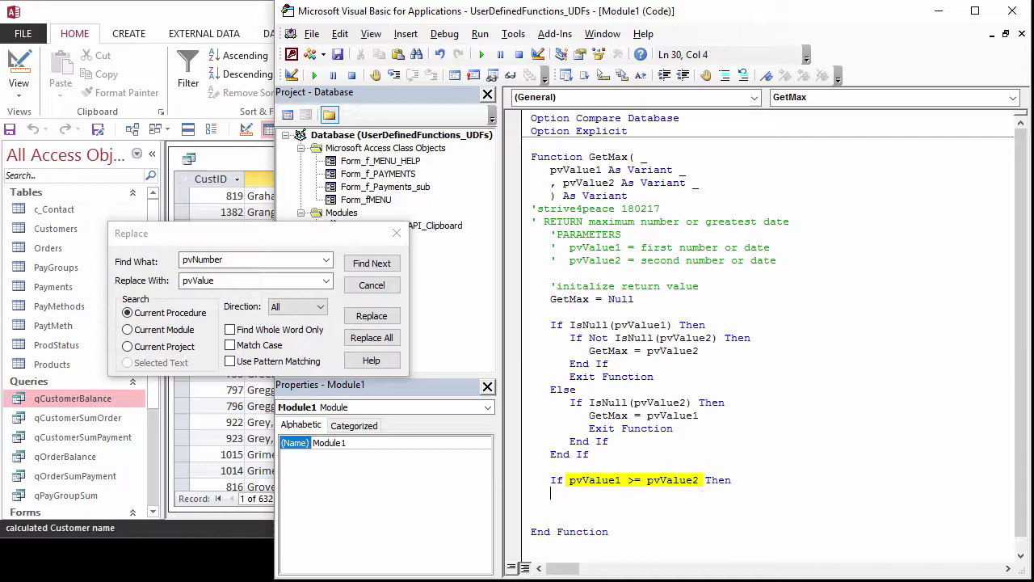
pyautogui.press('Tab')
pyautogui.write('getmax = pvValue')
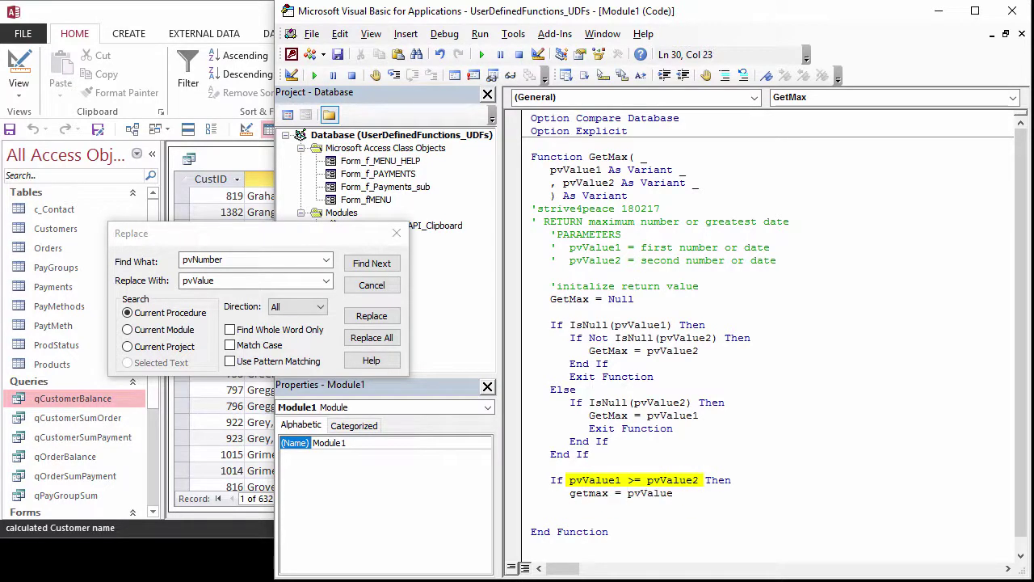
pyautogui.write('1')
pyautogui.press('Return')
# - Add an Else branch with GetMax = pvValue2 and close the block with End If
pyautogui.write('else')
pyautogui.press('Return')
pyautogui.press('Tab')
pyautogui.write('pvValue2')
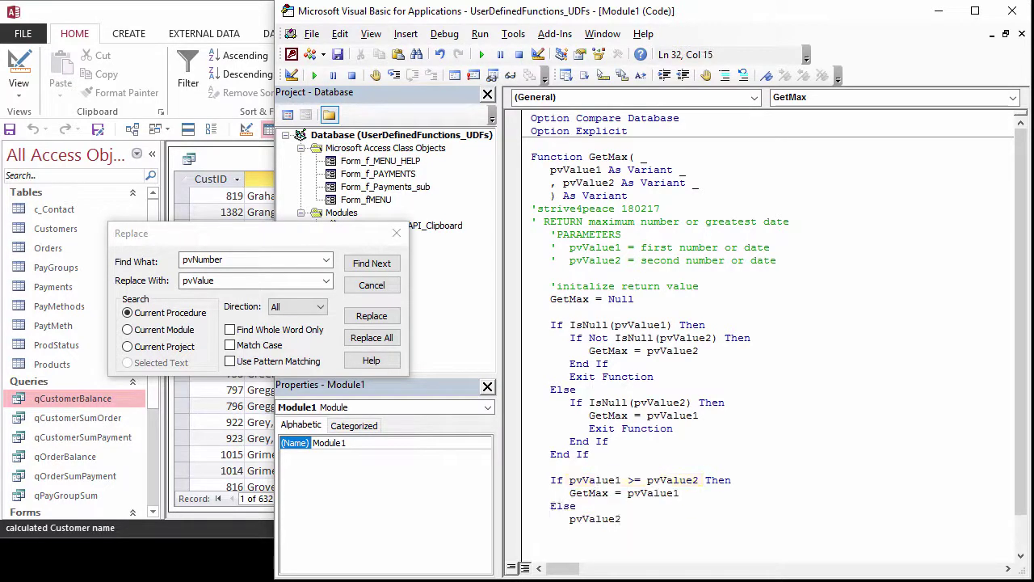
pyautogui.press('Home')
pyautogui.write('getmax ')
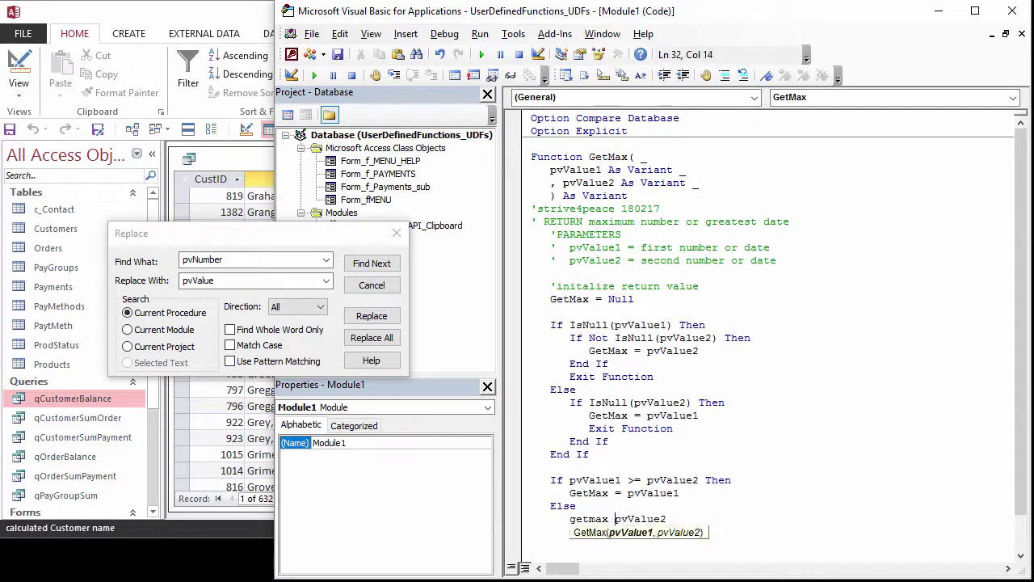
pyautogui.write('=')
pyautogui.press('Return')
pyautogui.press('BackSpace')
pyautogui.write('endi')
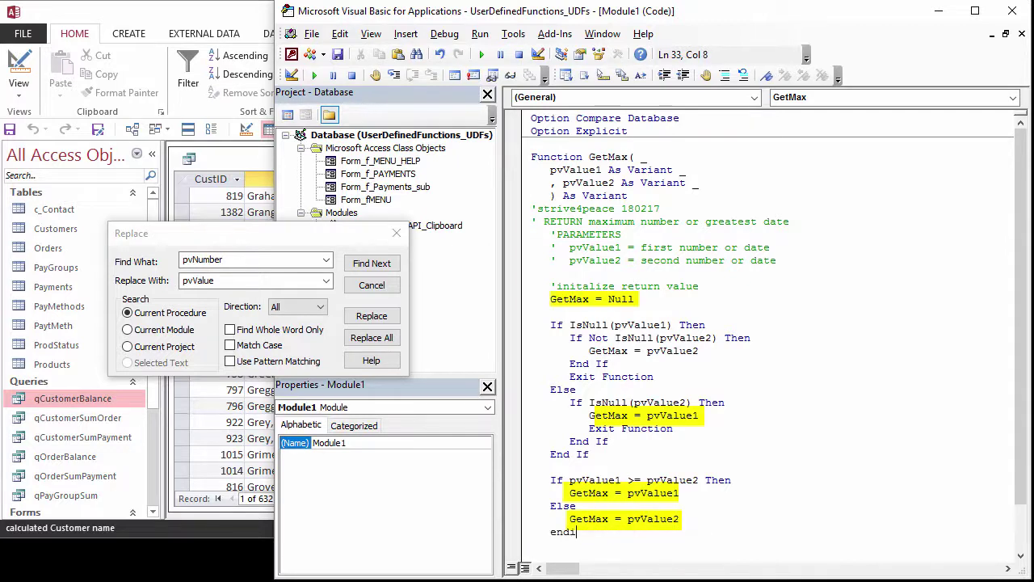
pyautogui.write('f')
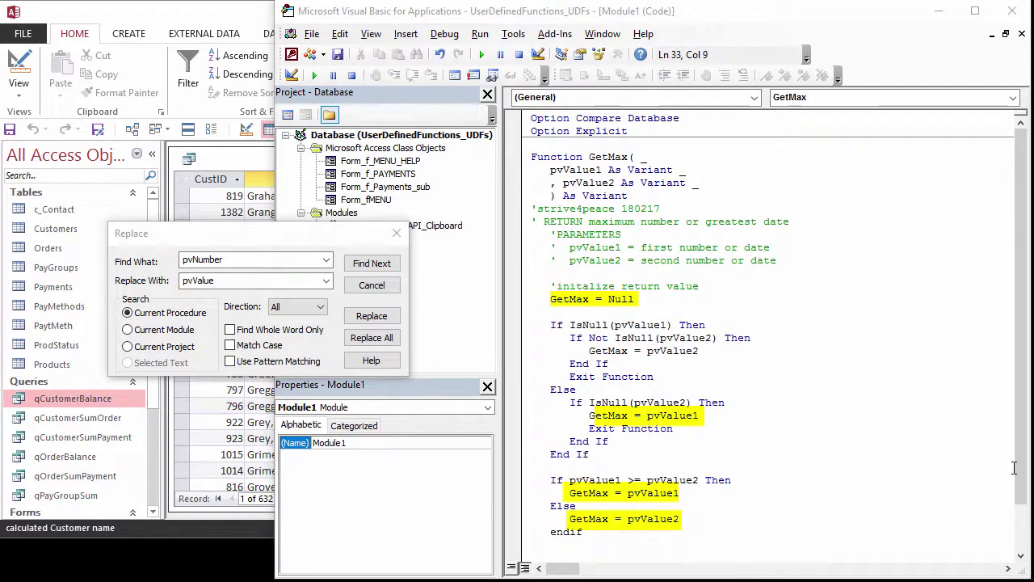
pyautogui.moveTo(1023, 477); pyautogui.dragTo(1024, 503)
pyautogui.click(987, 519)
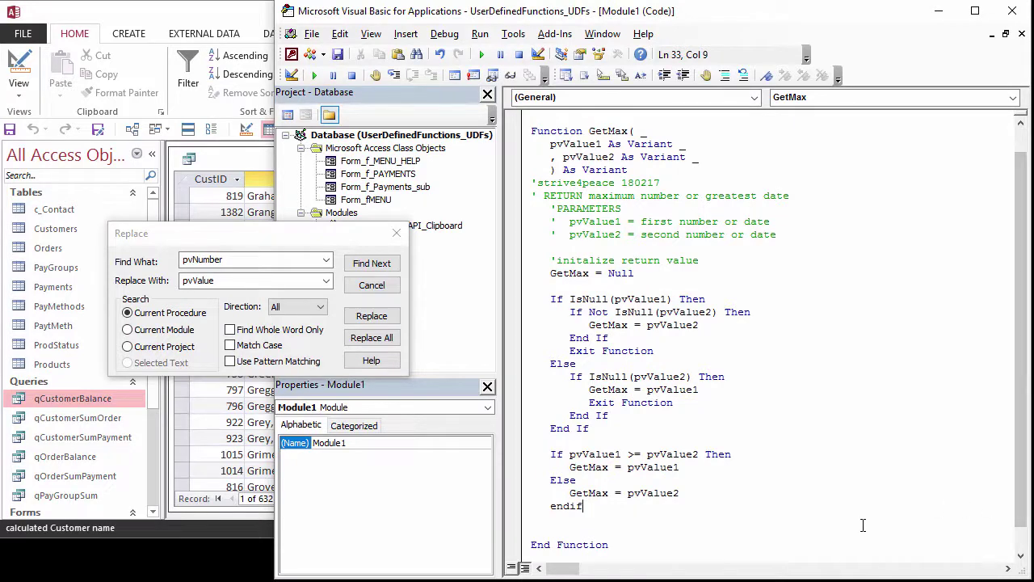
pyautogui.press('BackSpace')
pyautogui.press('BackSpace')
pyautogui.press('BackSpace')
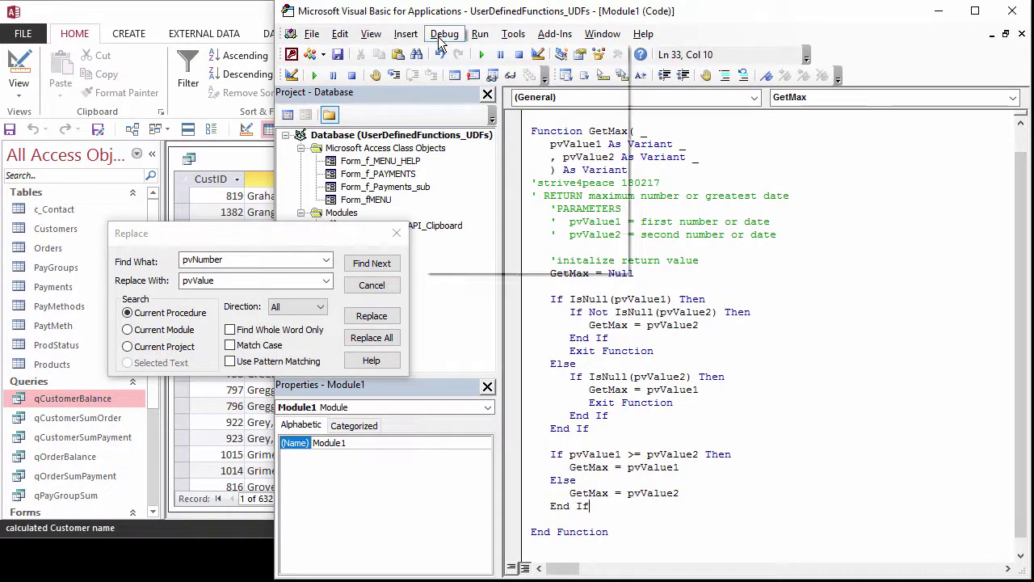
# - Compile the database code and dismiss the prompt to save open objects
pyautogui.click(444, 34)
pyautogui.click(451, 55)
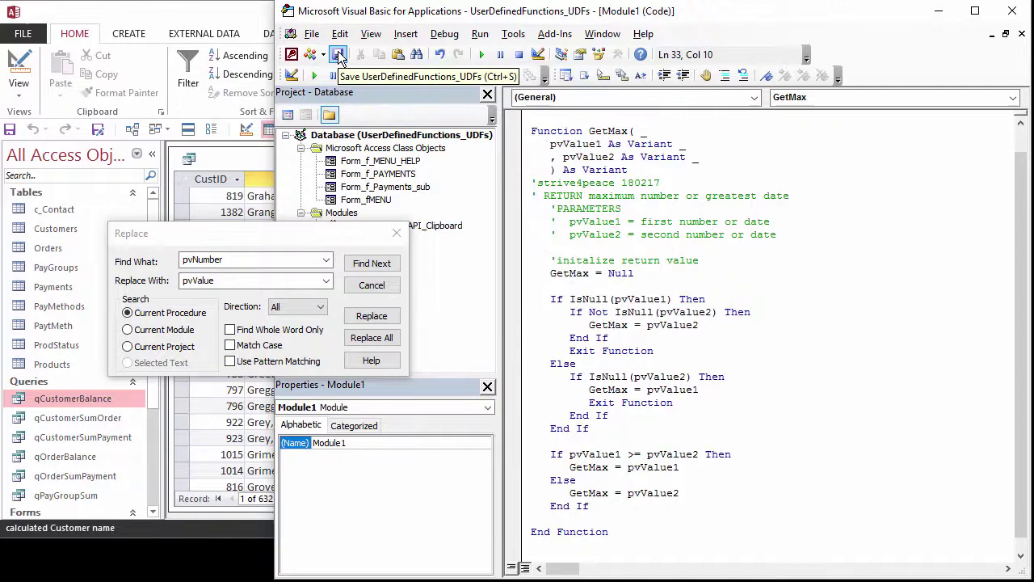
pyautogui.click(338, 54)
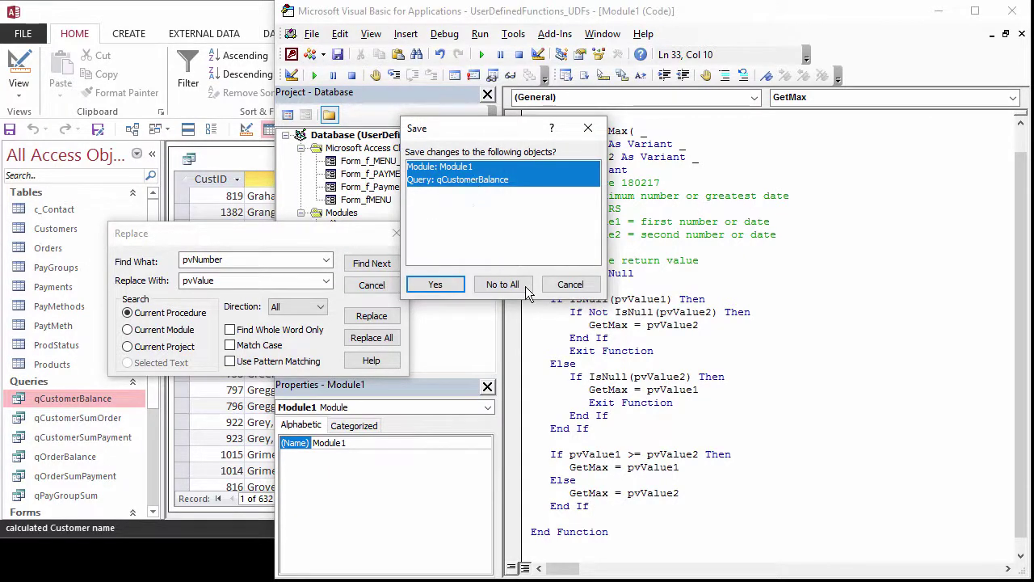
pyautogui.click(575, 286)
# - Save the module as Mod_GetMax, pasting the copied function name after Mod_
pyautogui.doubleClick(606, 131)
pyautogui.hotkey('ctrl', 'c')
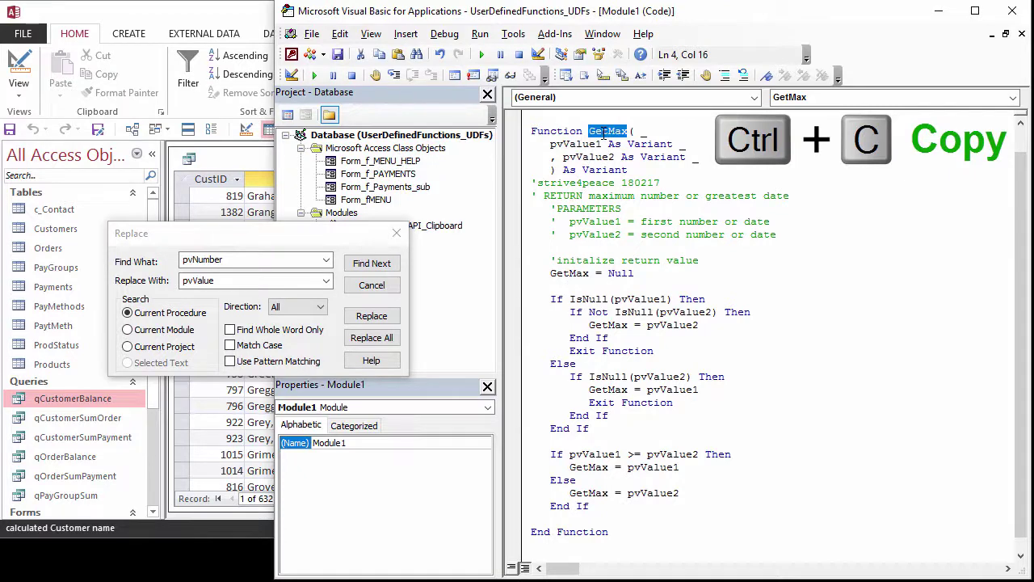
pyautogui.click(337, 54)
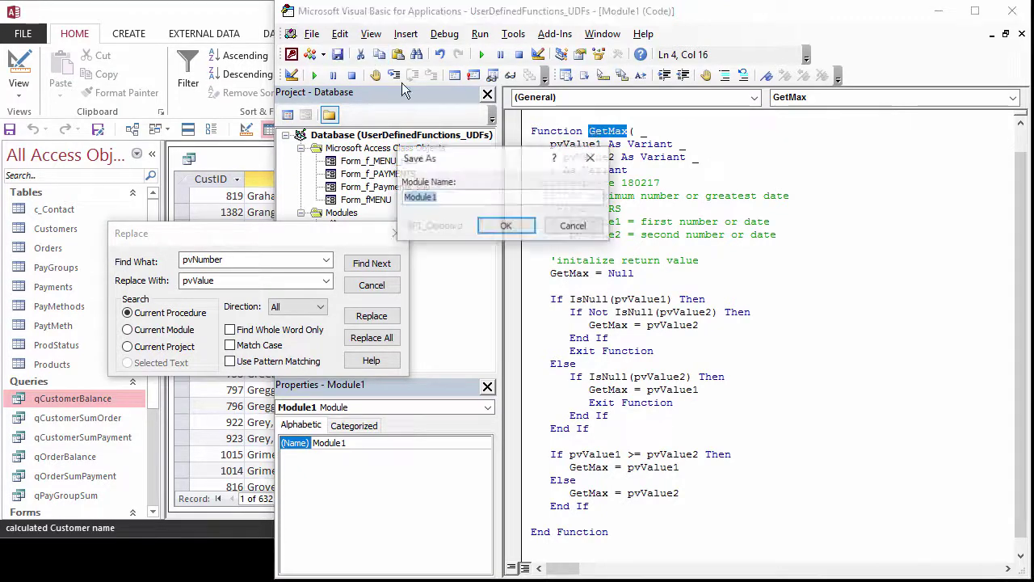
pyautogui.write('Mod_')
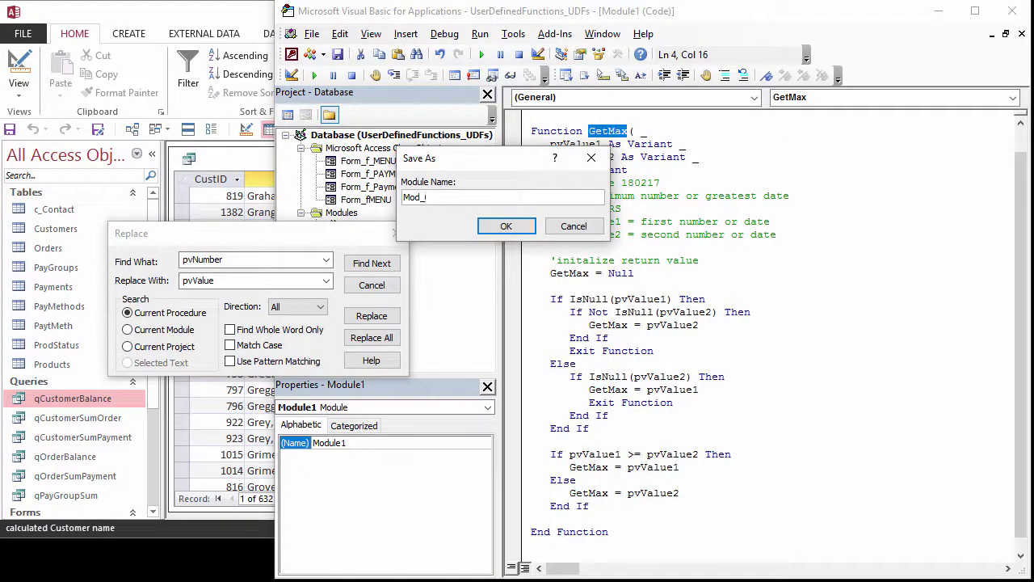
pyautogui.hotkey('ctrl', 'v')
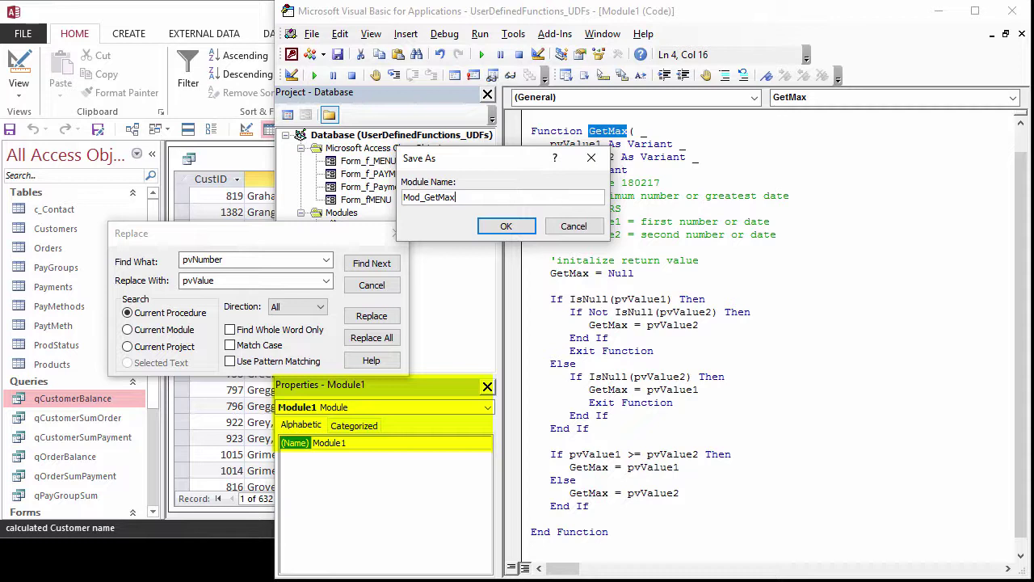
pyautogui.press('Return')
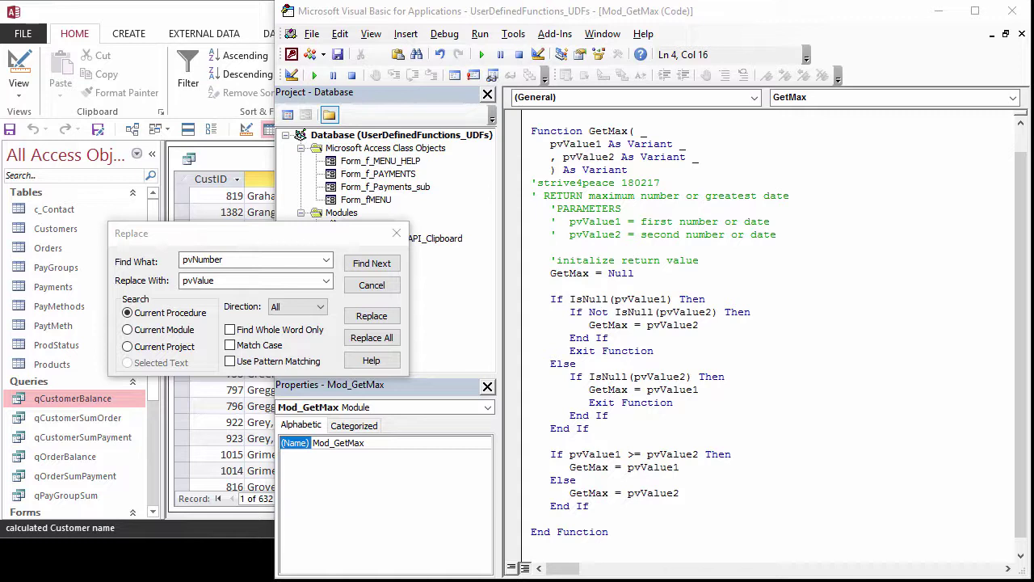
# - Change GetMax = pvValue1 to pvValue3 and compile to trigger the variable-not-defined error
pyautogui.click(680, 467)
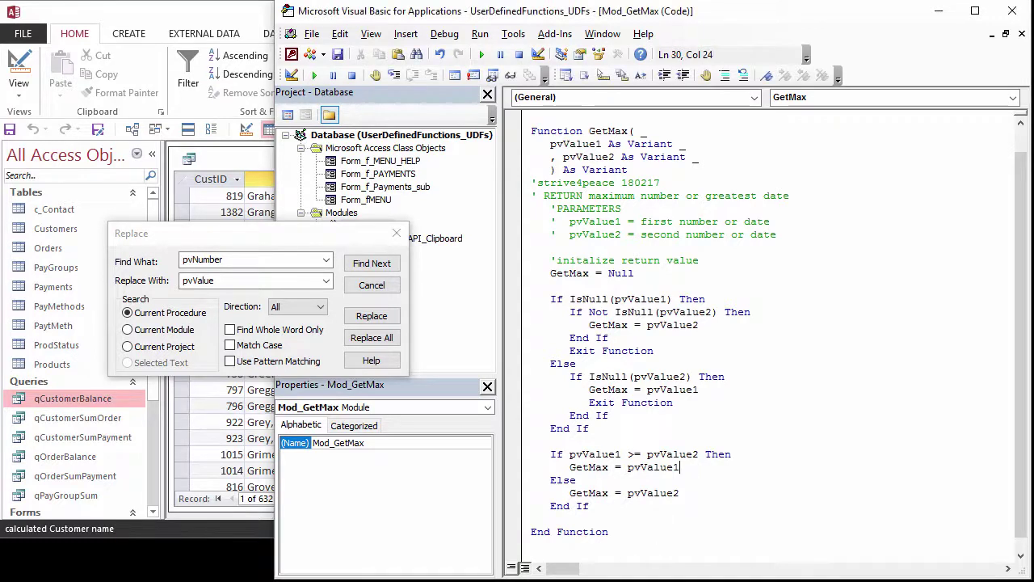
pyautogui.press('BackSpace')
pyautogui.write('3')
pyautogui.click(446, 34)
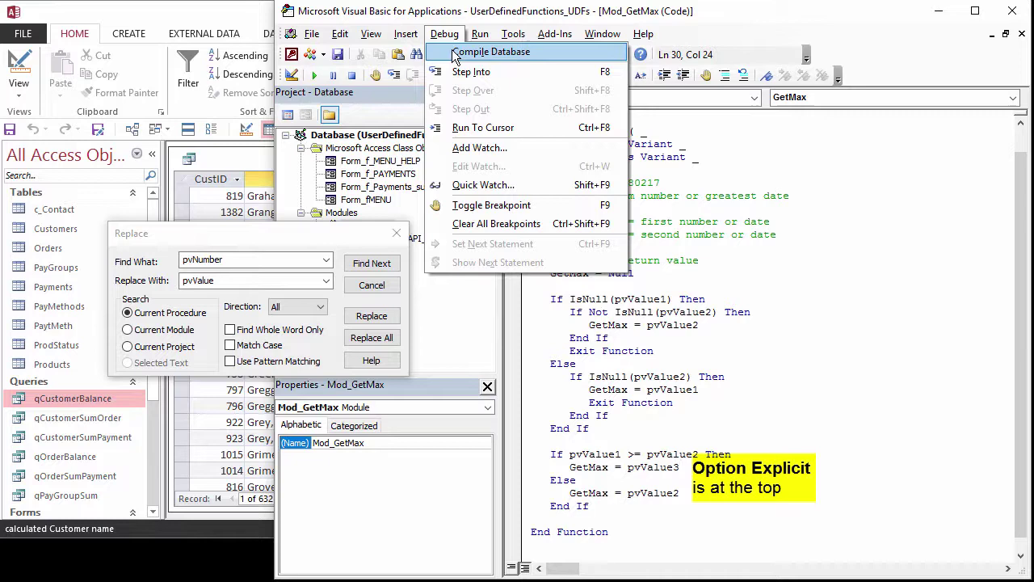
pyautogui.click(455, 53)
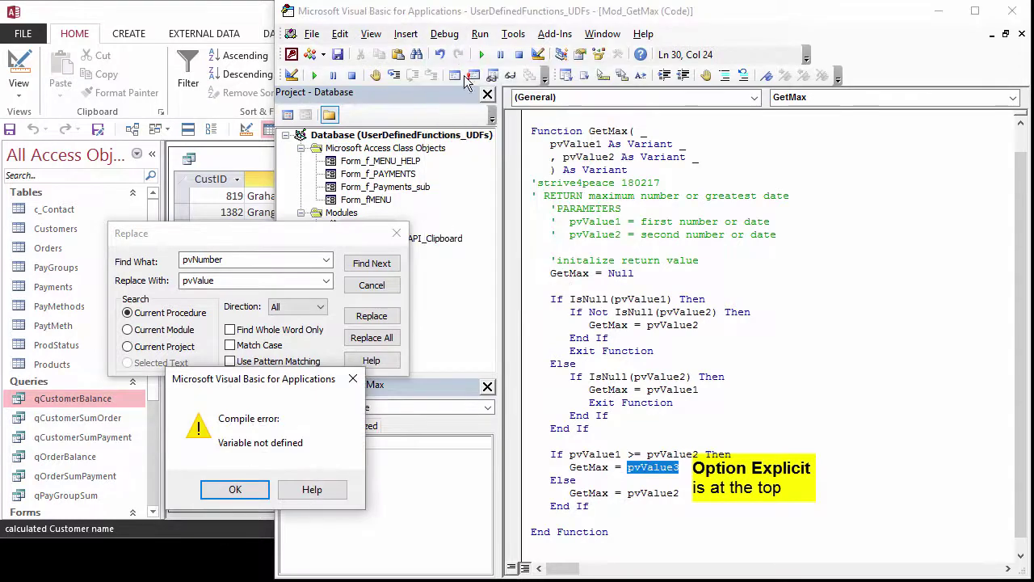
pyautogui.click(236, 490)
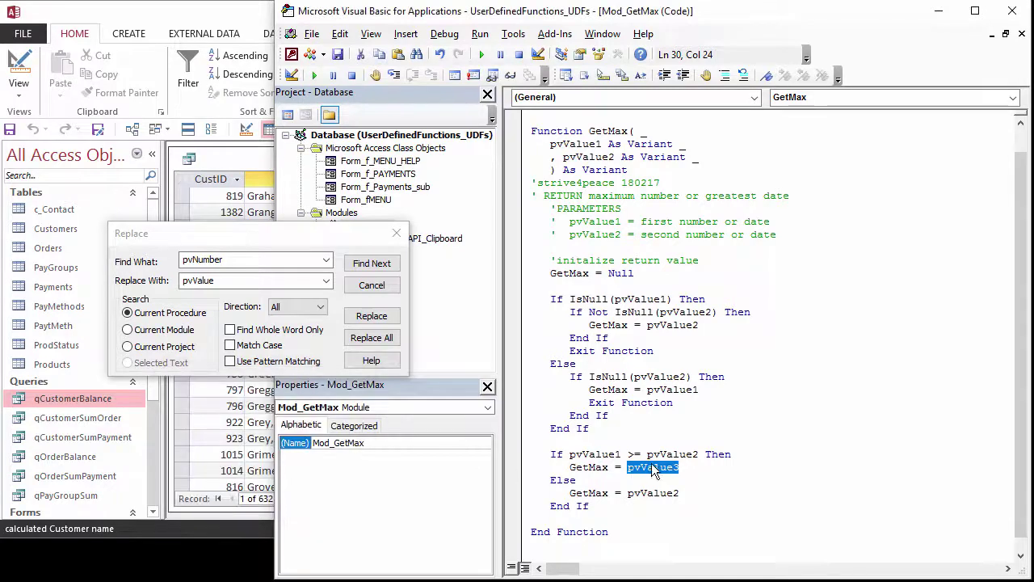
# - Restore pvValue1, recompile without errors, and save the module
pyautogui.press('BackSpace')
pyautogui.write('1')
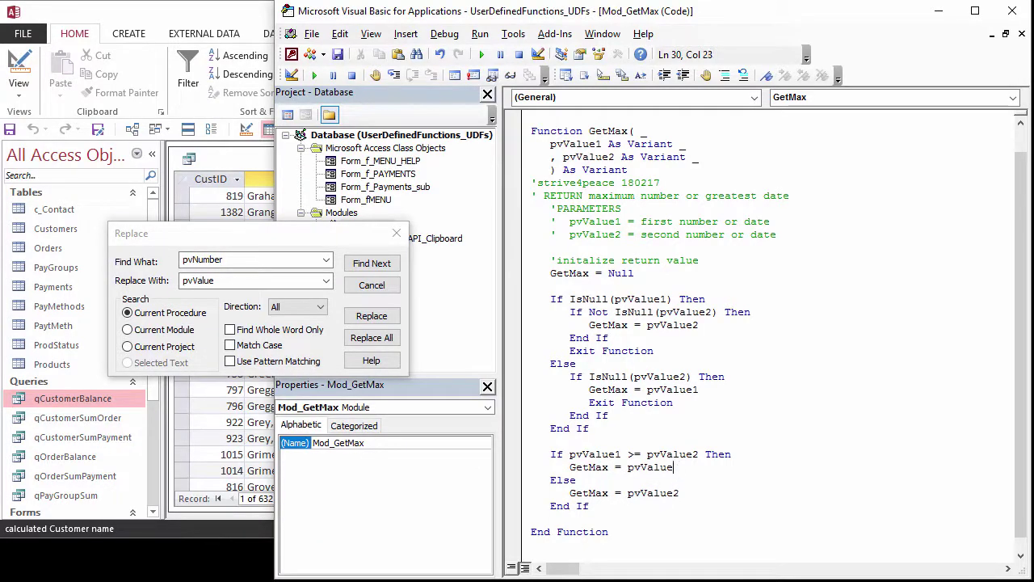
pyautogui.click(444, 33)
pyautogui.click(461, 54)
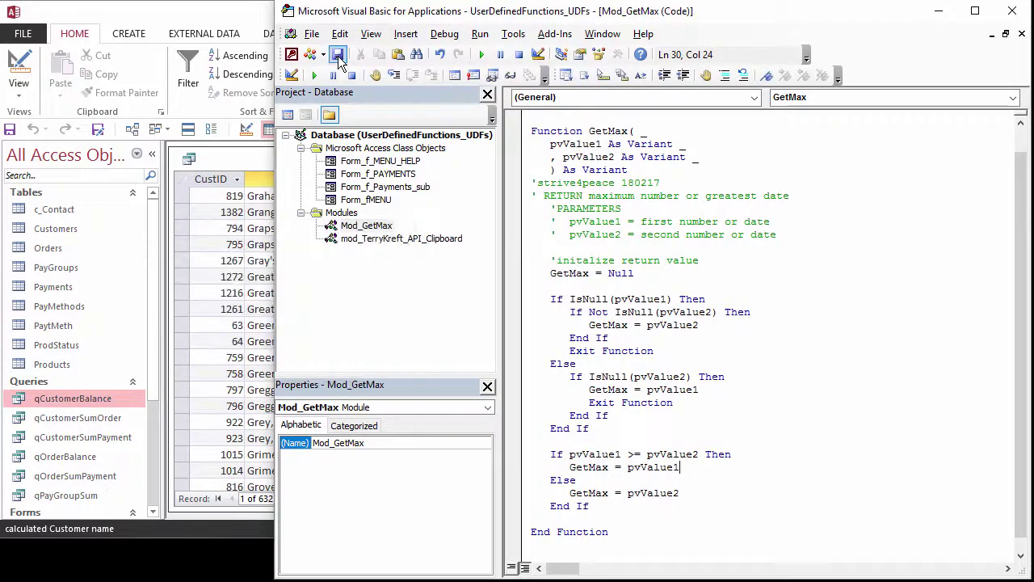
pyautogui.click(338, 55)
# - Open the qCustomerBalance query in Design View, with narrower grid columns and a wider query window
pyautogui.click(248, 136)
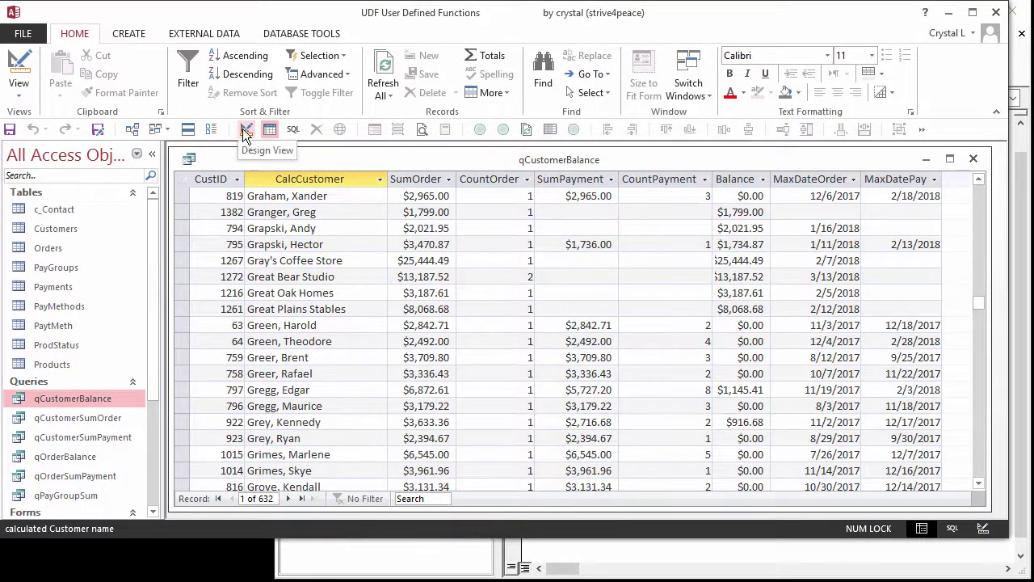
pyautogui.click(247, 131)
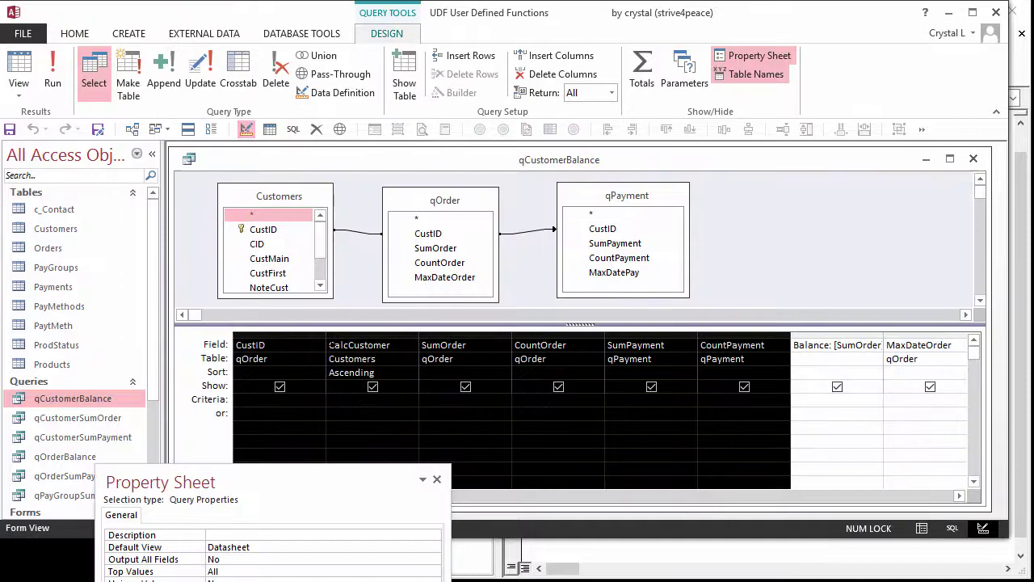
pyautogui.doubleClick(326, 338)
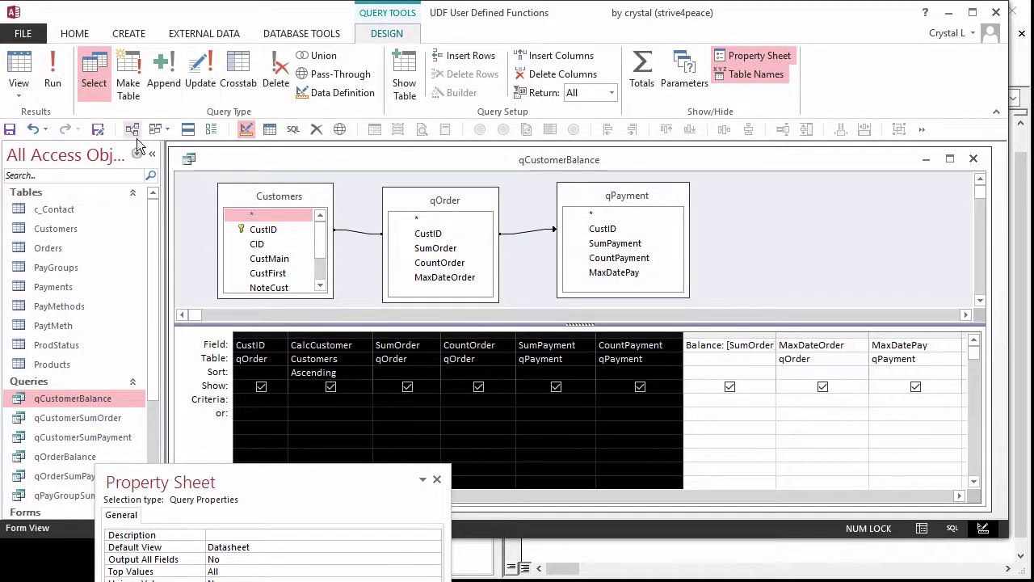
pyautogui.click(155, 160)
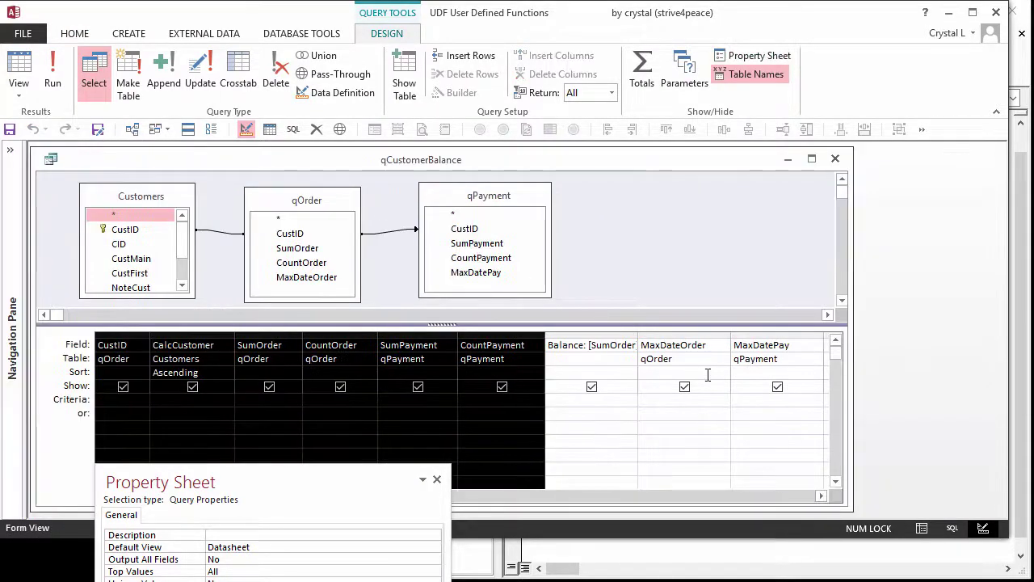
pyautogui.click(683, 373)
pyautogui.moveTo(852, 275); pyautogui.dragTo(981, 274)
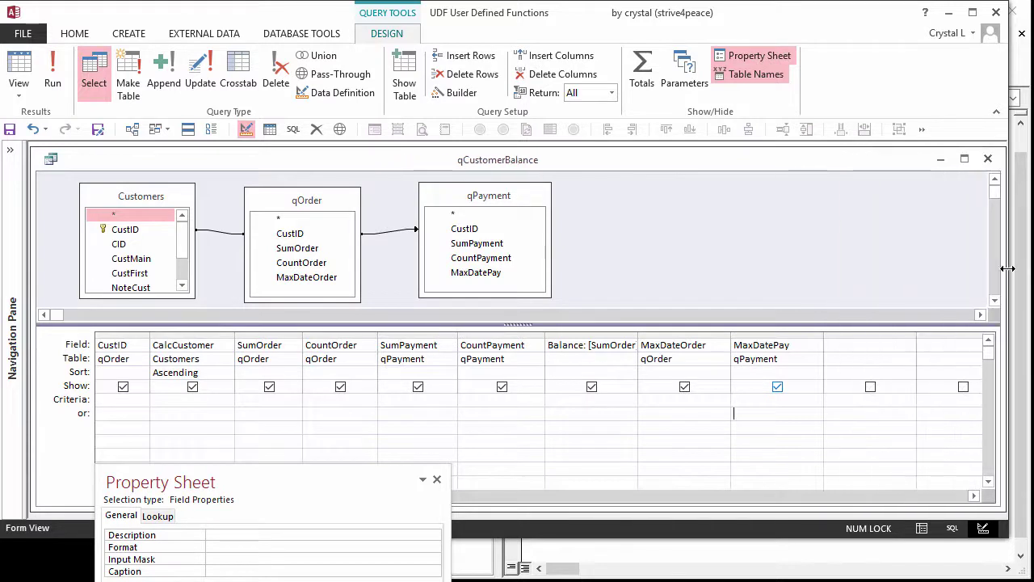
# - Enter [MaxDateOrder] in a new Field column after MaxDatePay
pyautogui.click(711, 346)
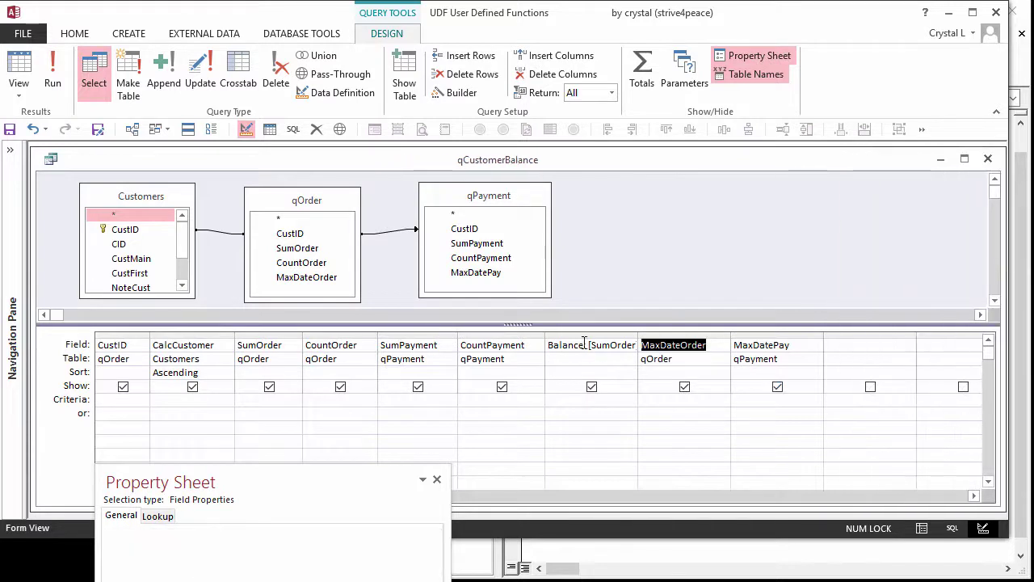
pyautogui.click(838, 344)
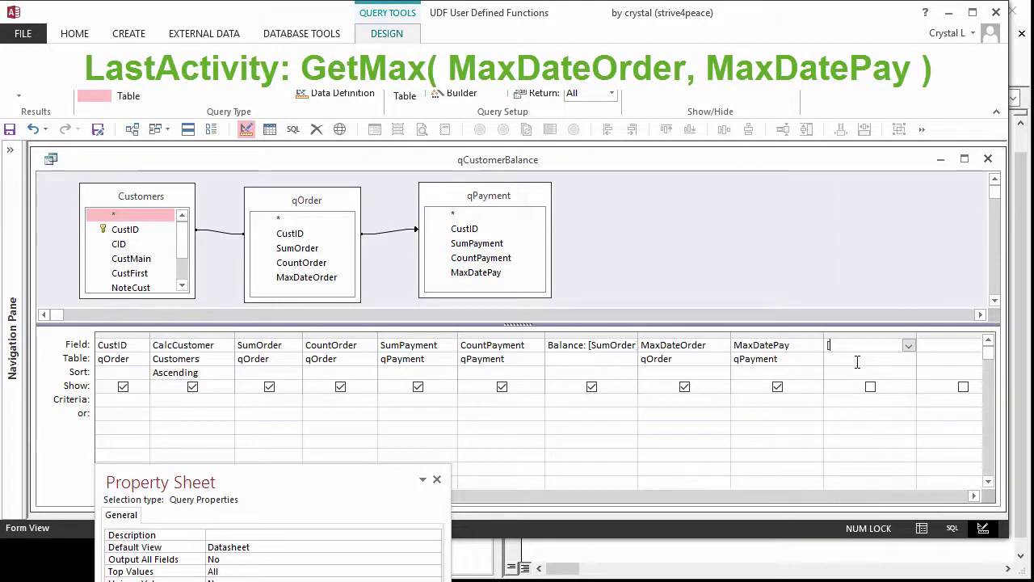
pyautogui.write('[MaxDateOrder]')
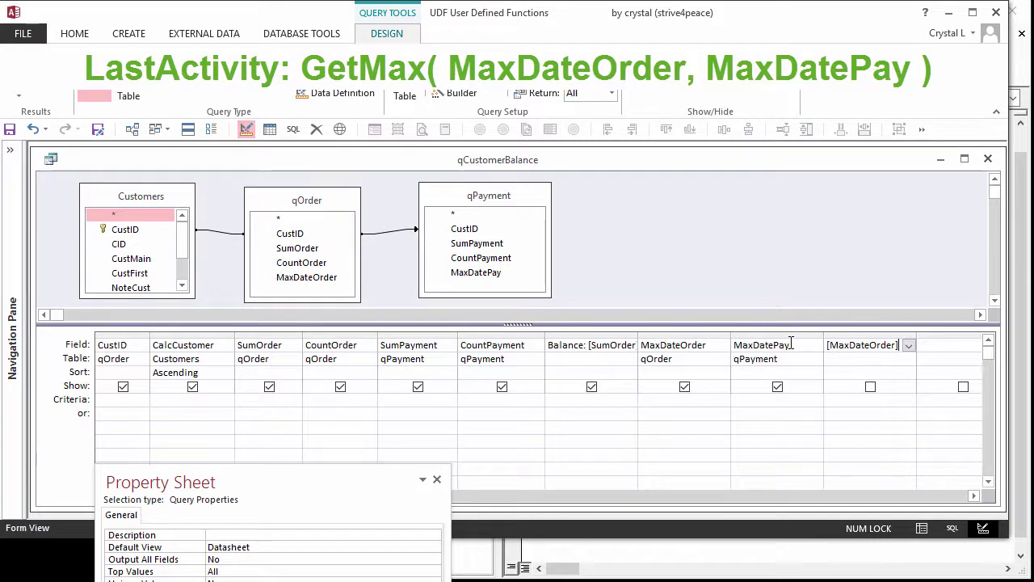
pyautogui.moveTo(790, 345); pyautogui.dragTo(734, 345)
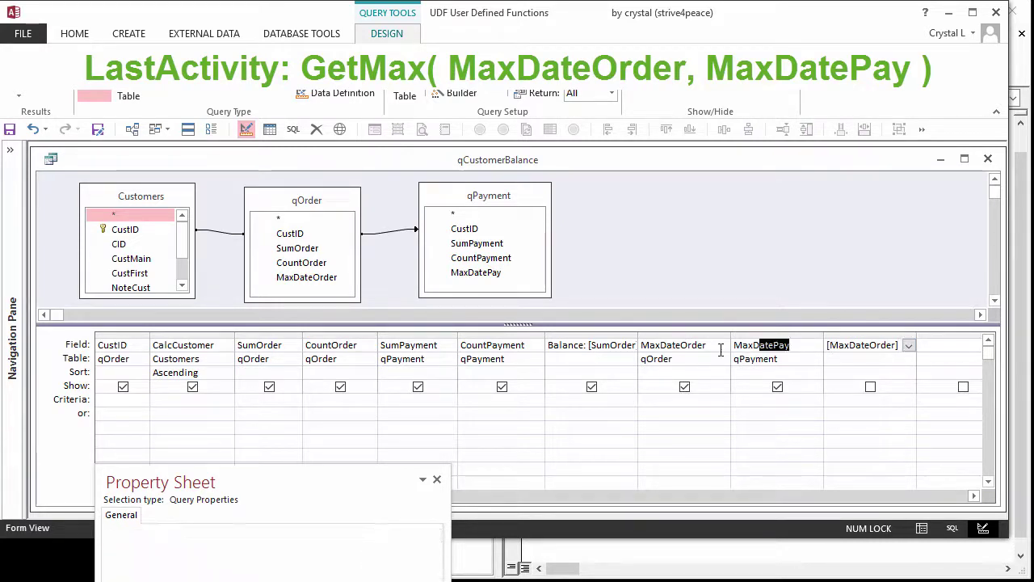
pyautogui.click(883, 345)
# - Change the new column to LastActivity: GetMax([MaxDateOrder], [MaxDatePay]) in the Zoom box and start saving
pyautogui.hotkey('shift', 'F2')
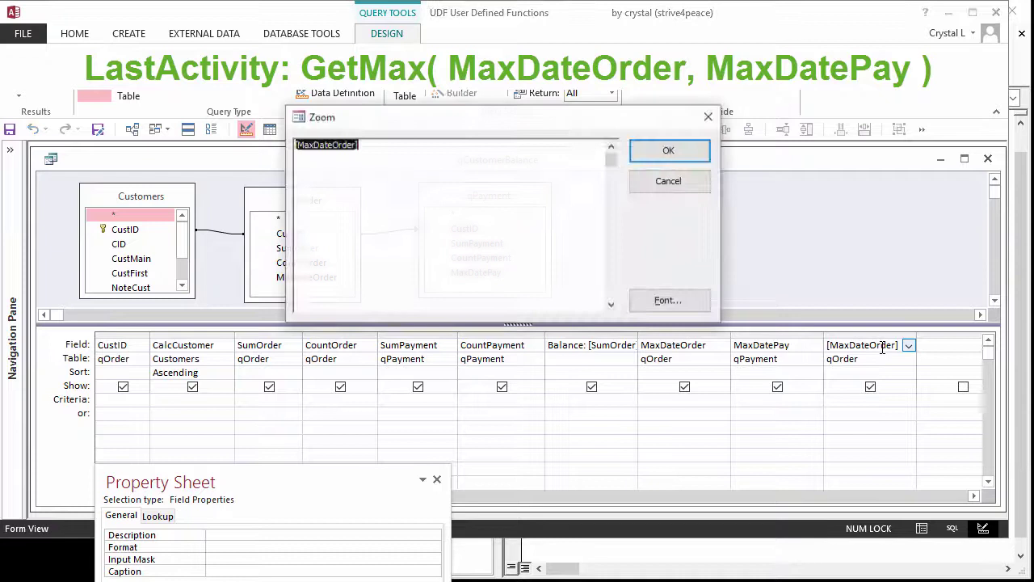
pyautogui.press('Home')
pyautogui.write('LastActiv')
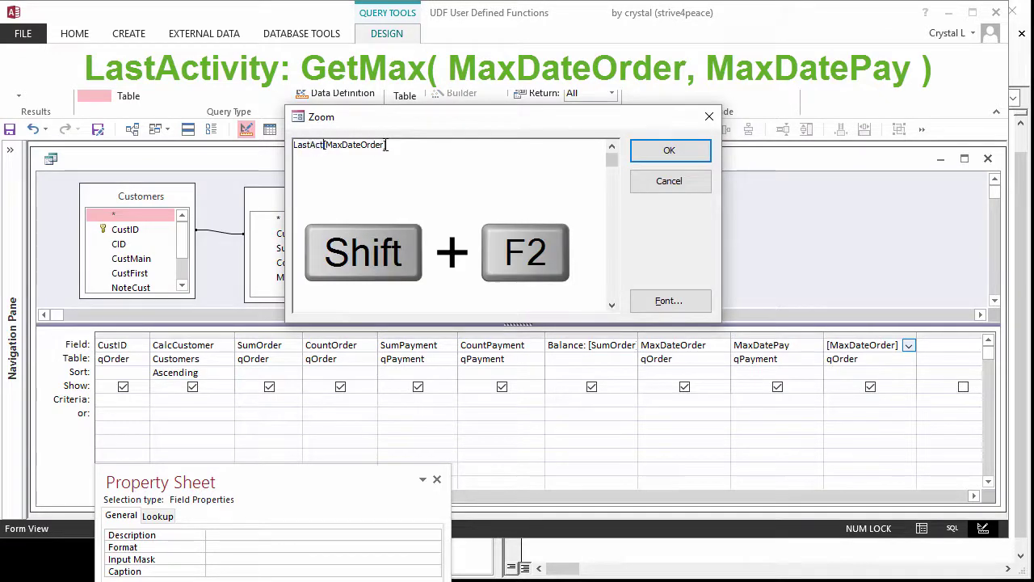
pyautogui.write('ity: GetMax')
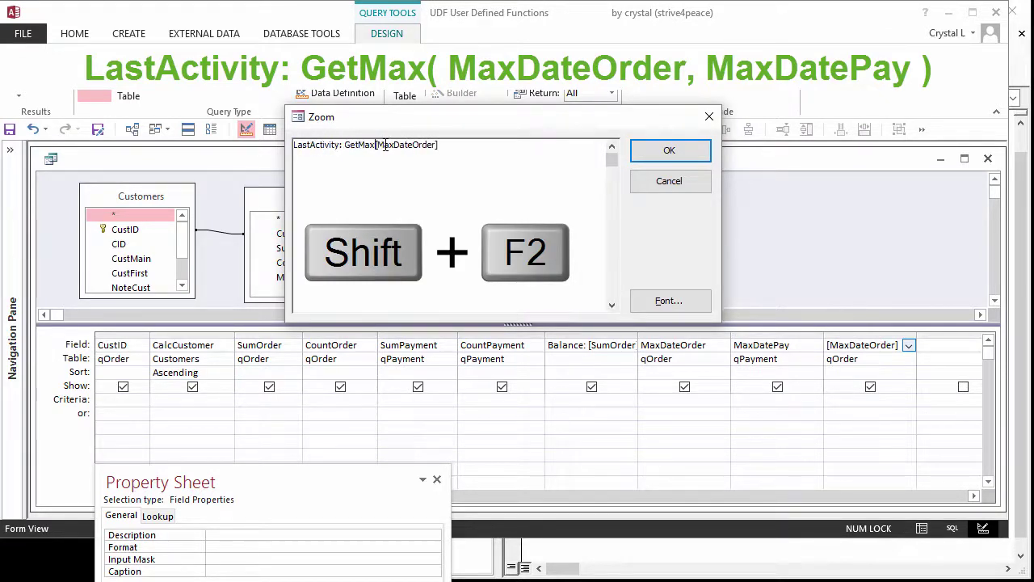
pyautogui.write('(')
pyautogui.click(669, 300)
pyautogui.click(598, 346)
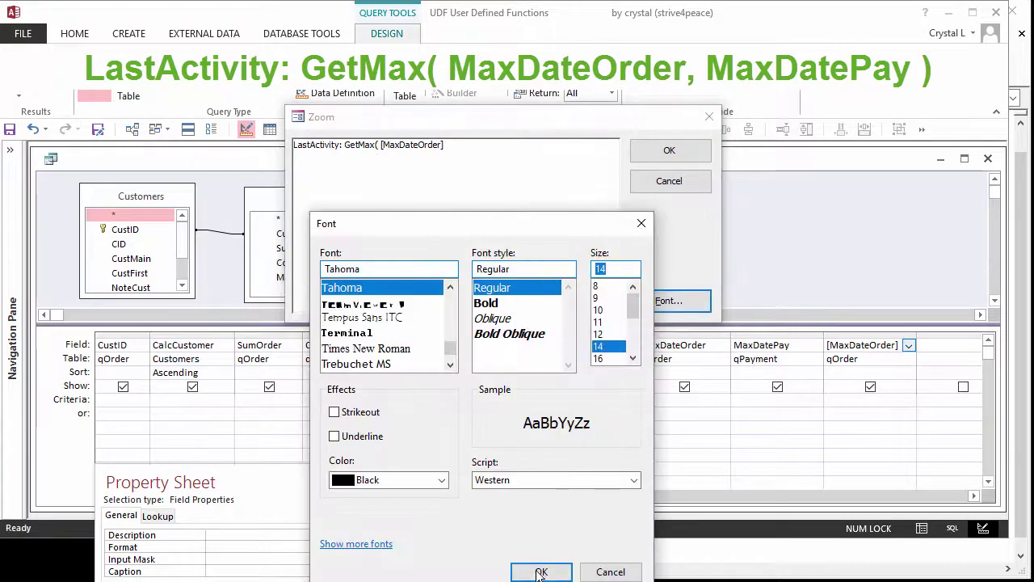
pyautogui.click(541, 571)
pyautogui.write(', [MaxDatePay] ')
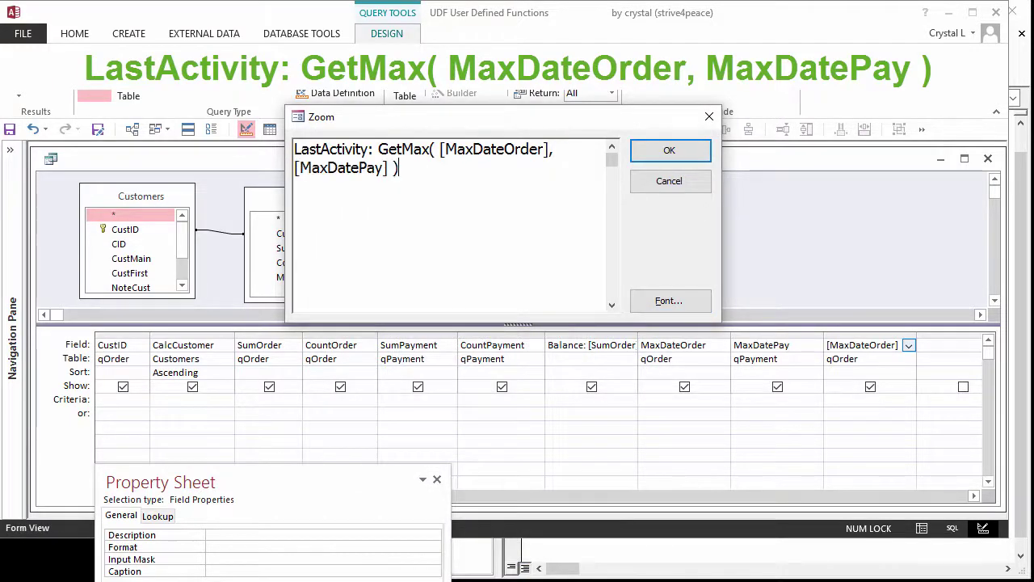
pyautogui.write(')')
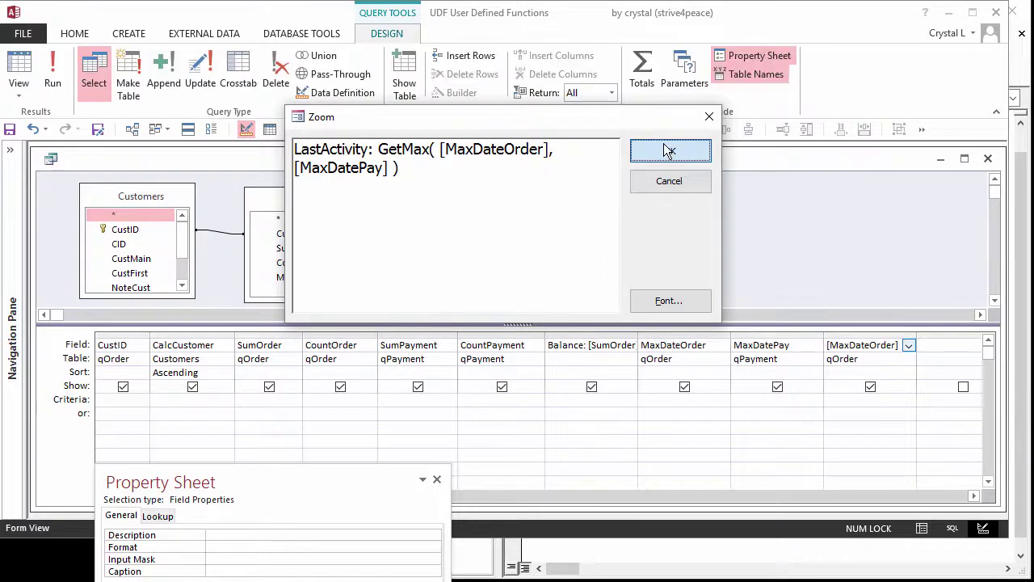
pyautogui.click(664, 151)
pyautogui.hotkey('ctrl', 's')
# - Save as qCustomerBalance_LastActivity and scroll the datasheet to check each customer's LastActivity date
pyautogui.write('_LastAct')
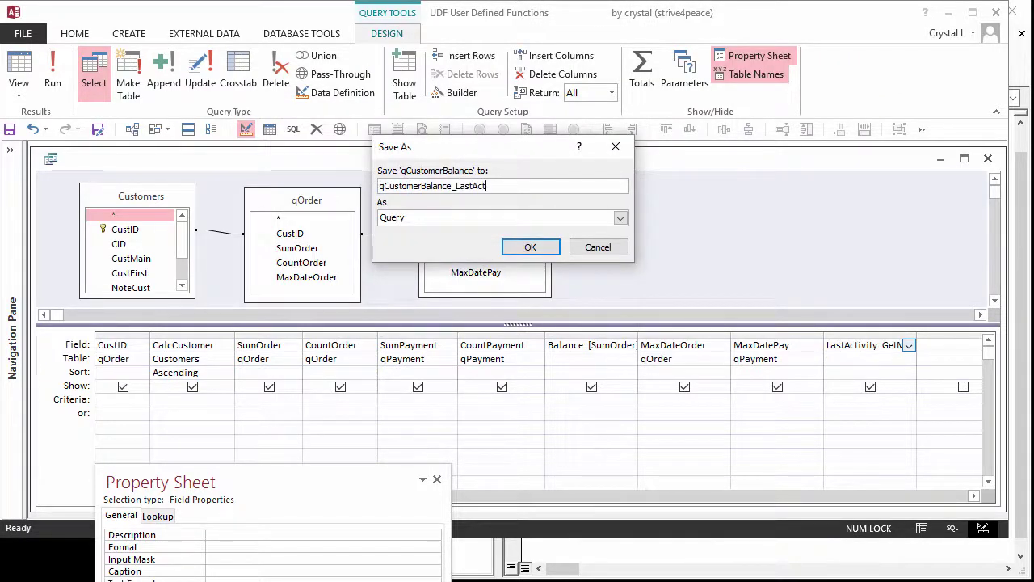
pyautogui.write('ivity')
pyautogui.press('Return')
pyautogui.click(16, 80)
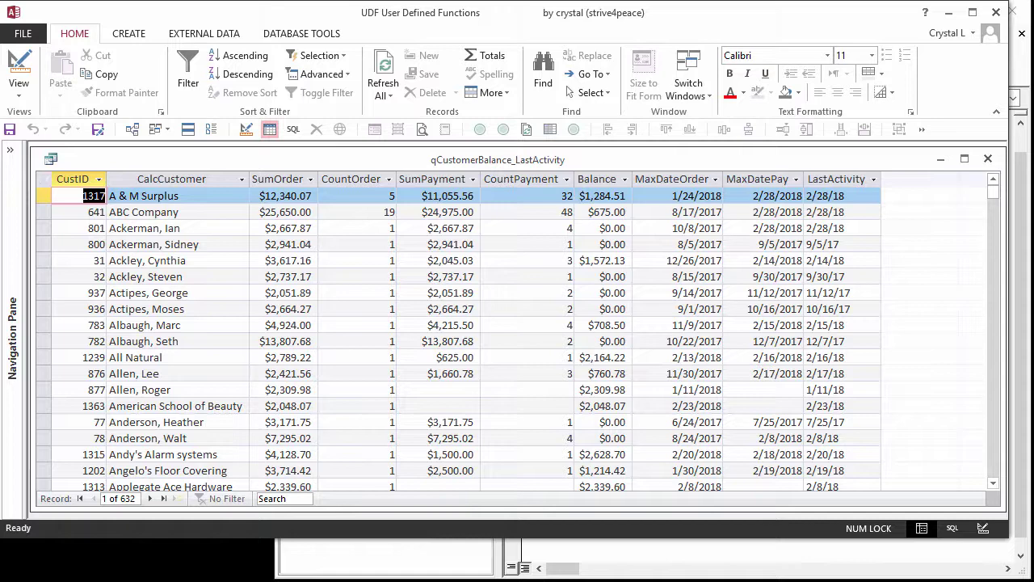
pyautogui.scroll(-15, 517, 339)
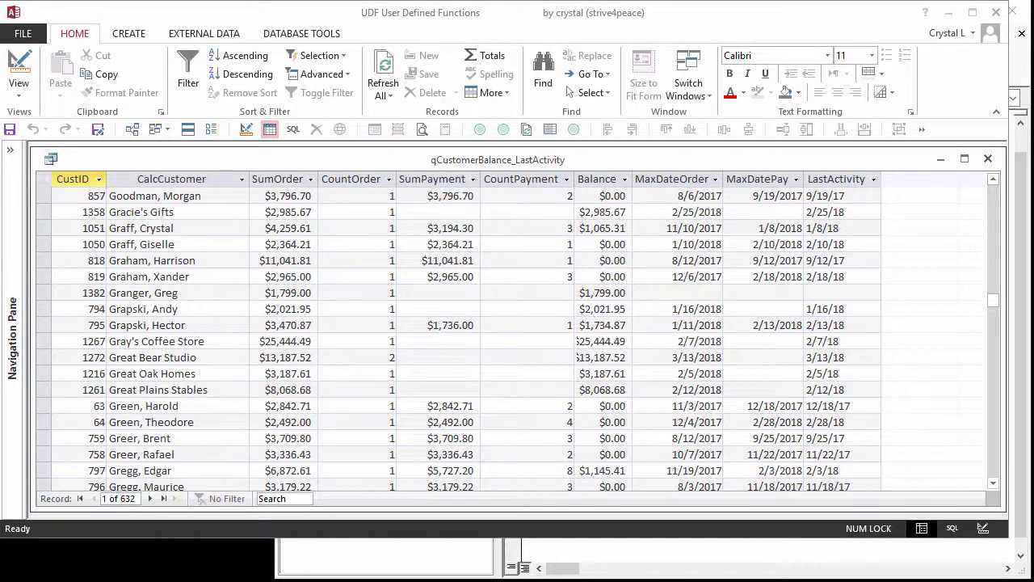